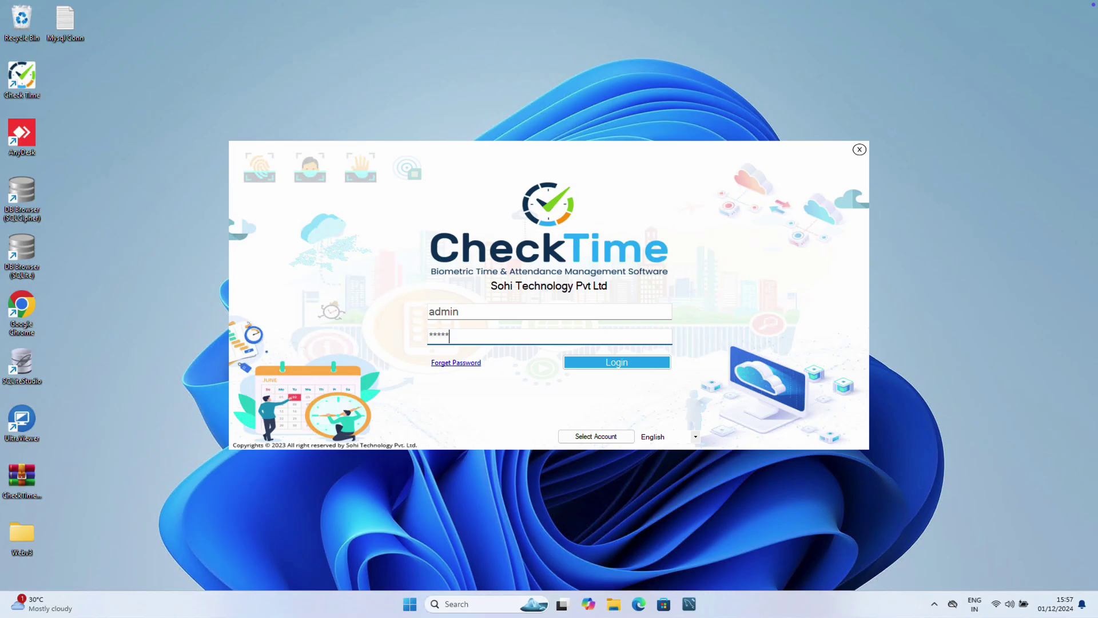
# Step: Log in with the filled-in account credentials and open the timetable settings for a fixed timetable
pyautogui.press('Return')
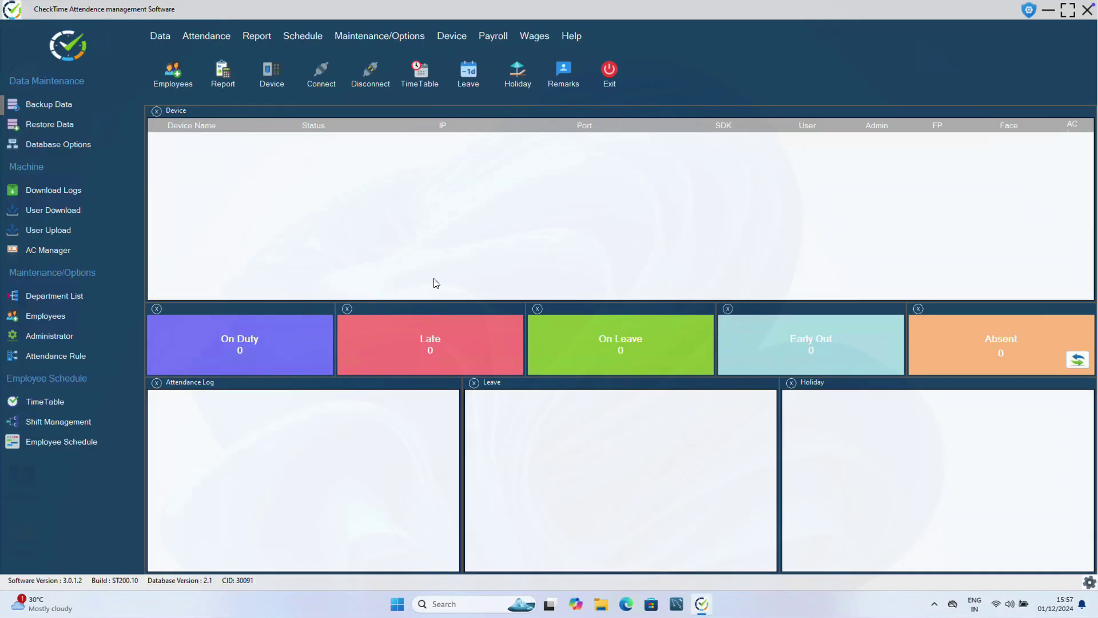
pyautogui.click(44, 402)
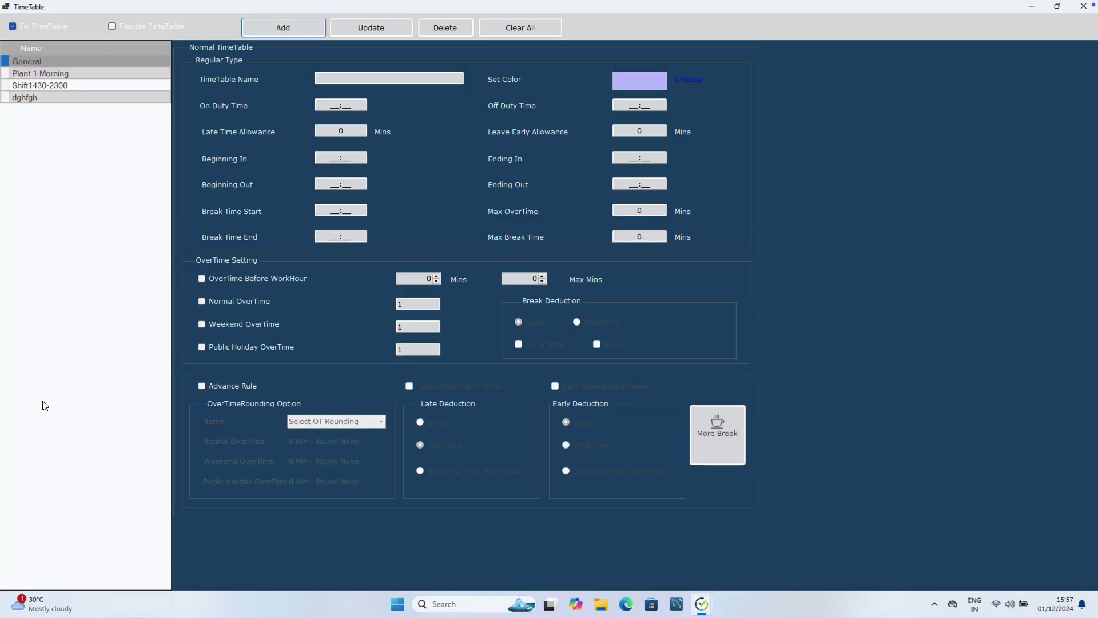
pyautogui.click(40, 25)
# Step: Name the new timetable Day-Schedule
pyautogui.click(382, 78)
pyautogui.write('Day')
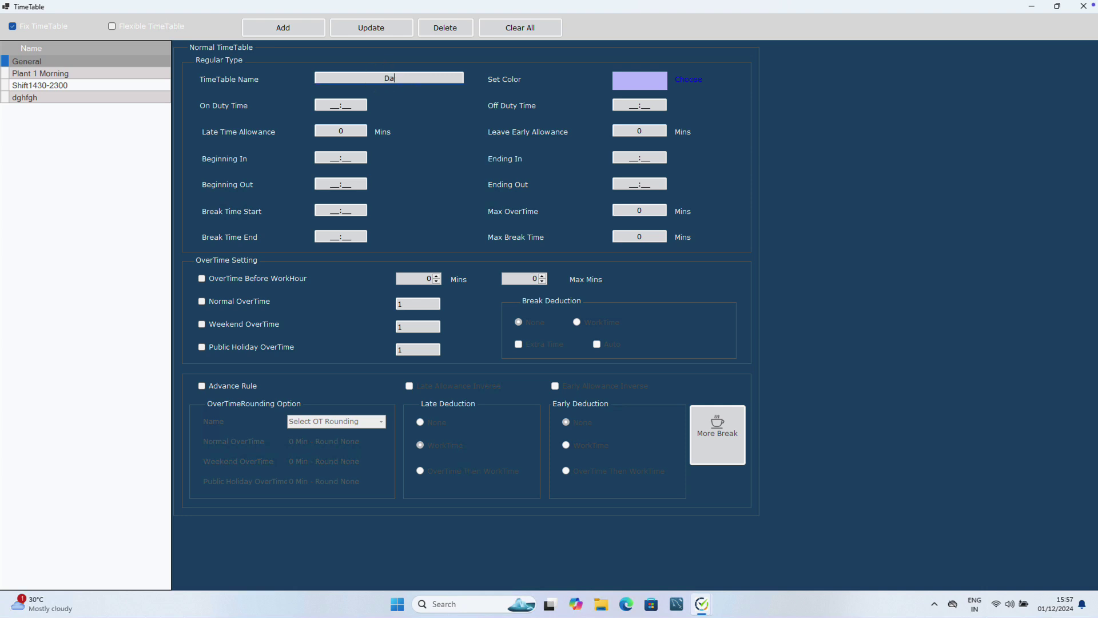
pyautogui.write('-Schedule')
# Step: Set the timetable's On Duty Time to 08:30 and its Off Duty Time to 17:30
pyautogui.click(321, 104)
pyautogui.write('0830')
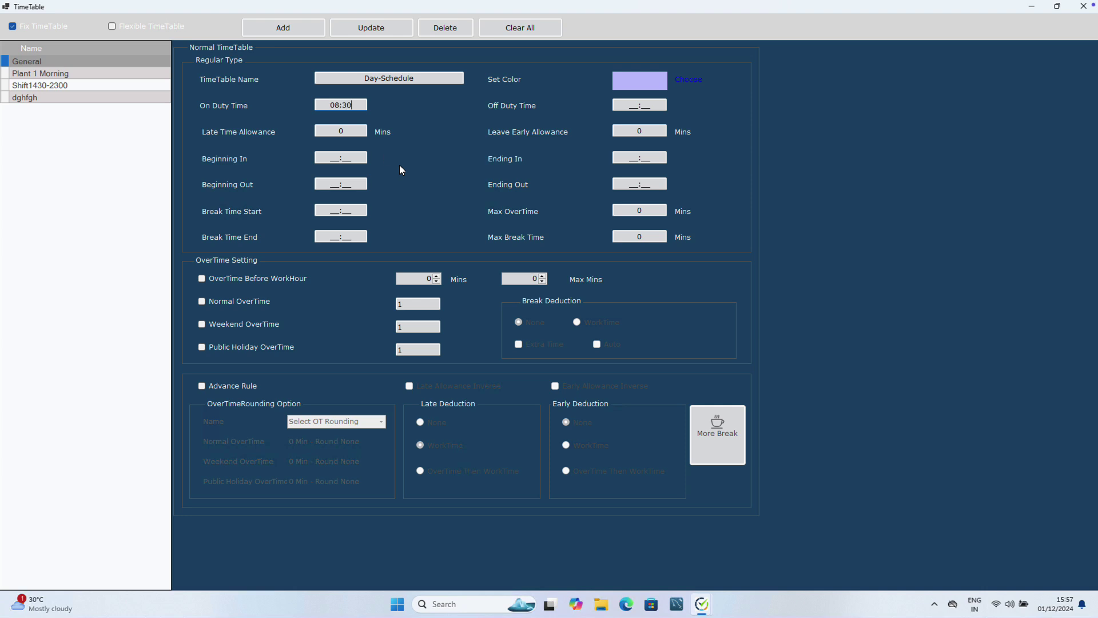
pyautogui.doubleClick(351, 106)
pyautogui.click(626, 106)
pyautogui.write('18:30')
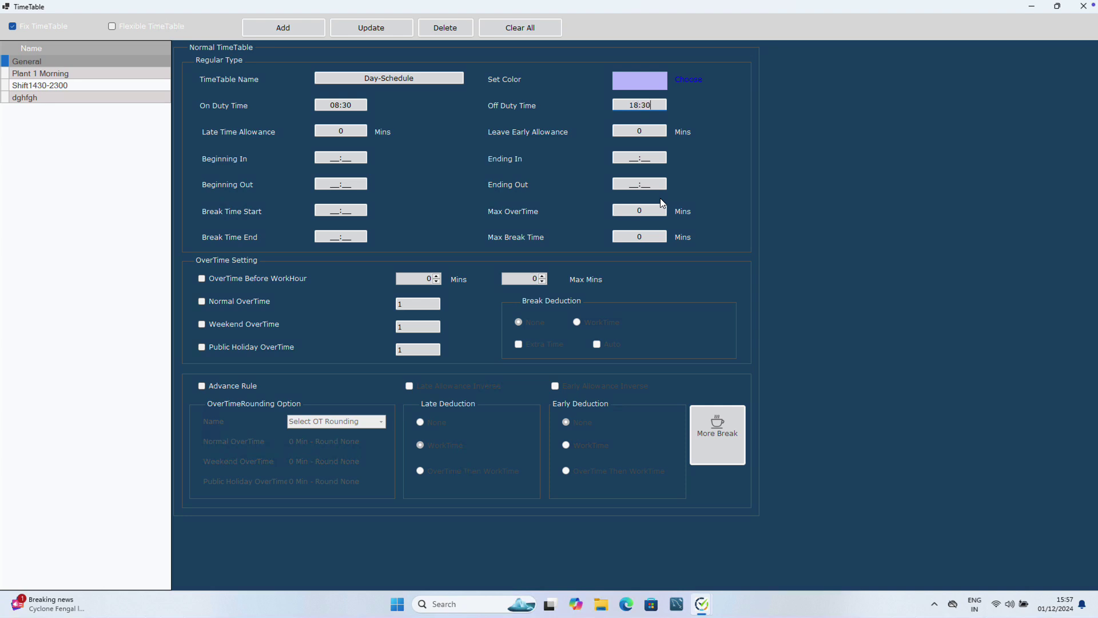
pyautogui.press('BackSpace')
pyautogui.press('BackSpace')
pyautogui.press('BackSpace')
pyautogui.write('7:30')
# Step: Capture the timetable form, underline both duty time labels, and draw arrows from On Duty to Off Duty and beyond it
pyautogui.press('super+shift+s')
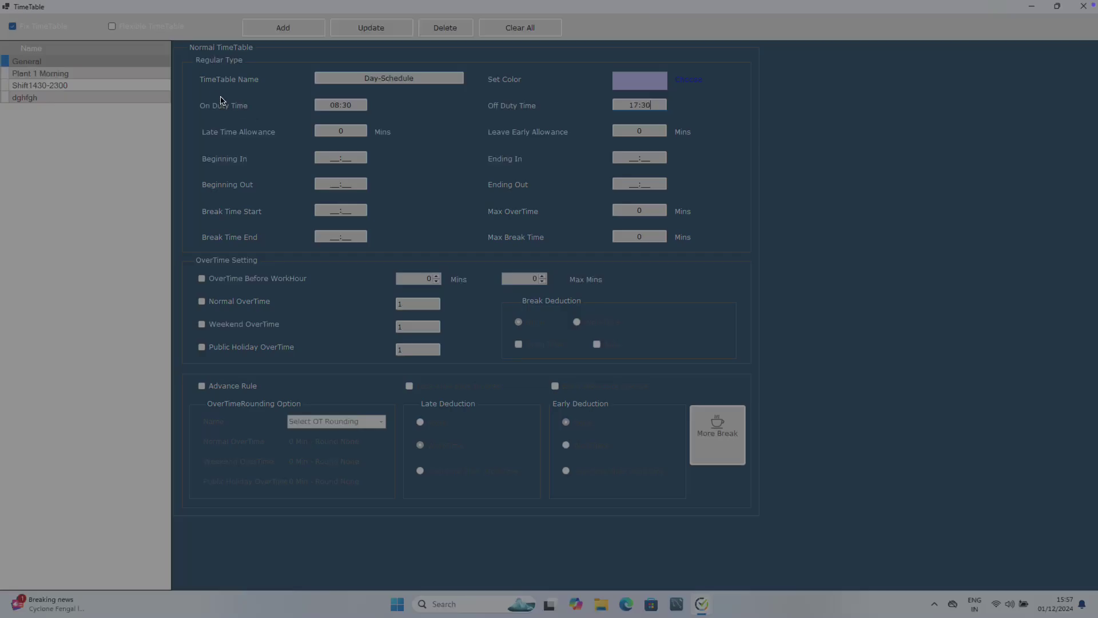
pyautogui.moveTo(169, 43)
pyautogui.mouseDown()
pyautogui.moveTo(822, 411)
pyautogui.moveTo(971, 552)
pyautogui.mouseUp()
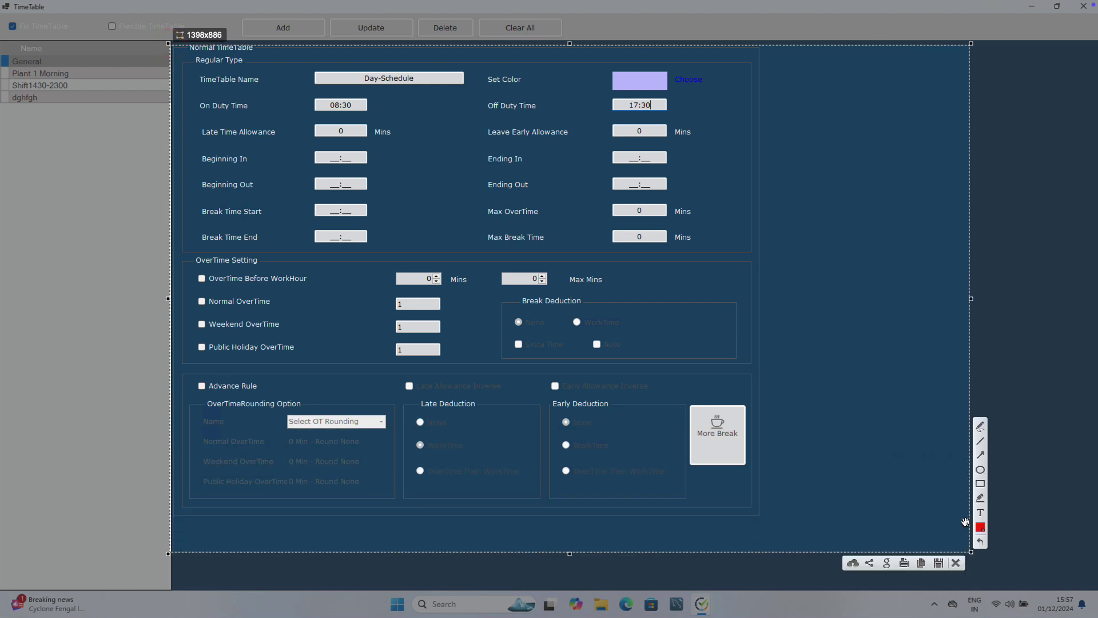
pyautogui.click(981, 440)
pyautogui.moveTo(194, 113); pyautogui.dragTo(258, 113)
pyautogui.moveTo(486, 111); pyautogui.dragTo(539, 113)
pyautogui.moveTo(371, 105); pyautogui.dragTo(606, 100)
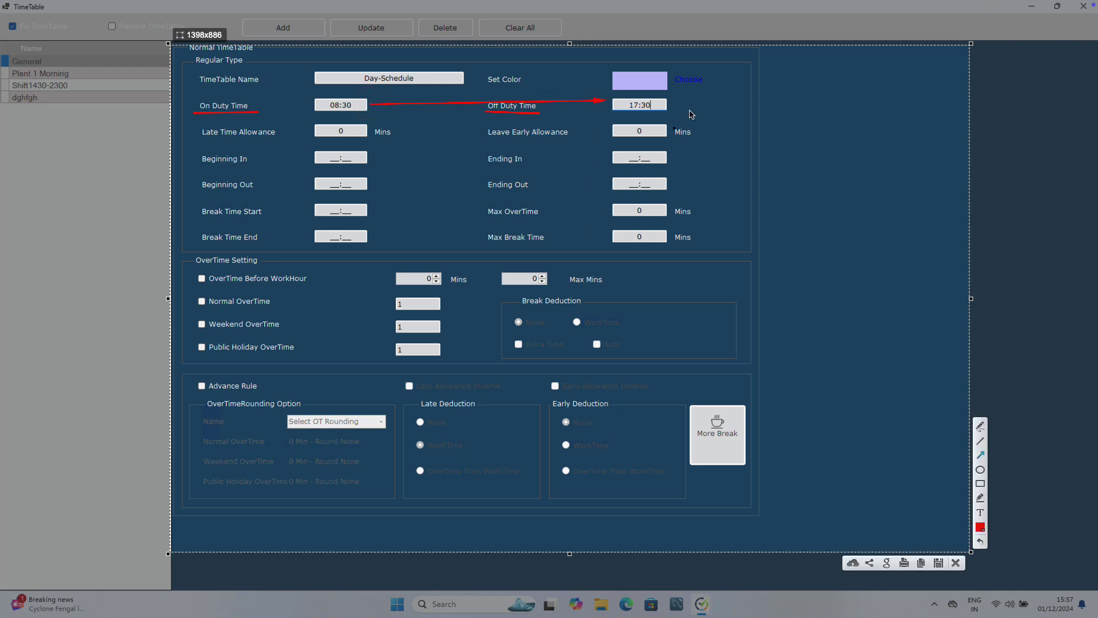
pyautogui.moveTo(671, 105); pyautogui.dragTo(731, 104)
# Step: Label the arrow between the duty times "Workign hour" and the arrow past Off Duty Time "OT"
pyautogui.click(981, 512)
pyautogui.moveTo(426, 93); pyautogui.dragTo(457, 114)
pyautogui.write('Workign how')
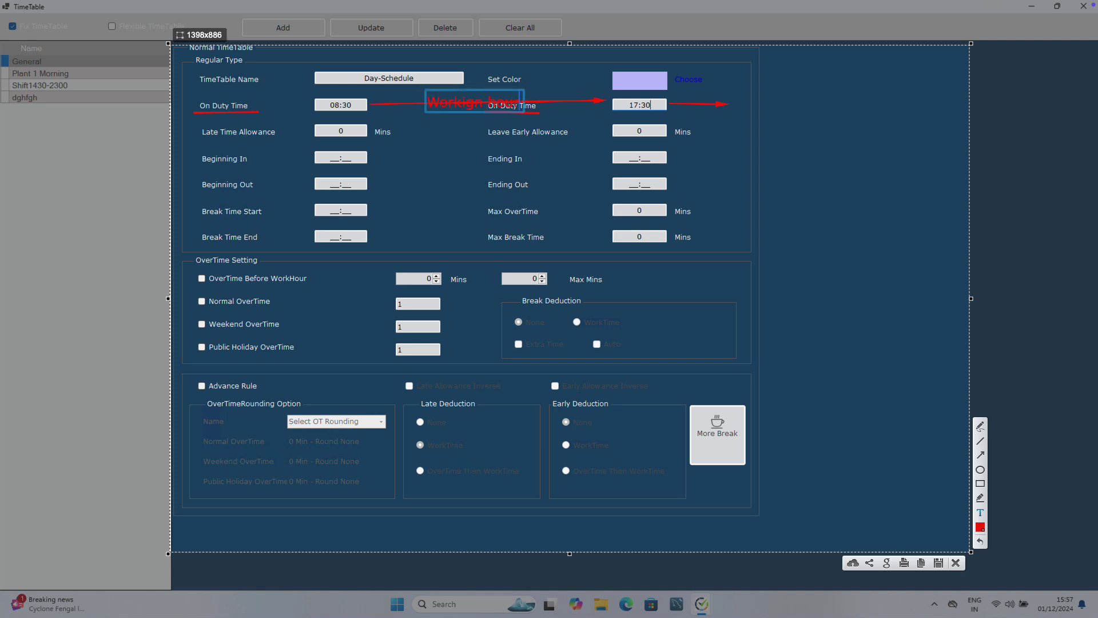
pyautogui.moveTo(507, 90); pyautogui.dragTo(496, 82)
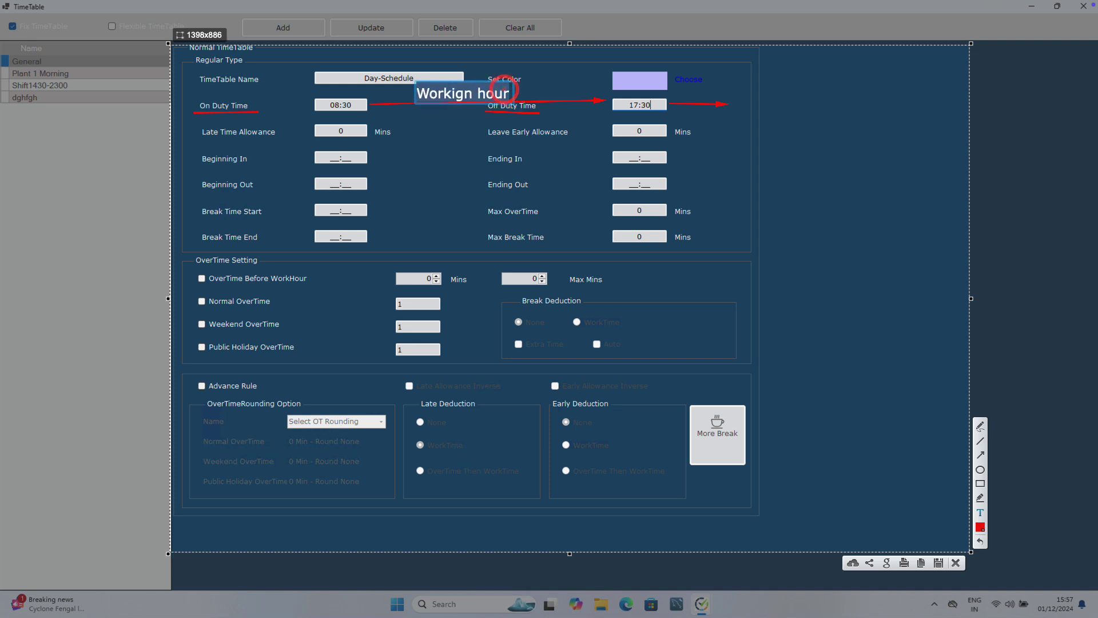
pyautogui.click(757, 108)
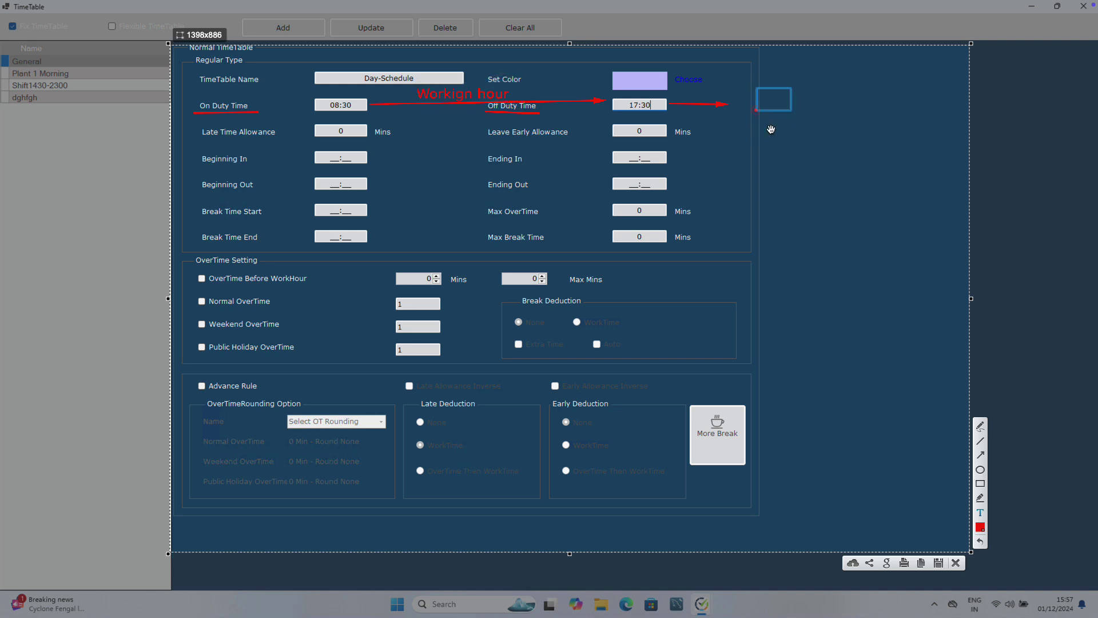
pyautogui.click(732, 103)
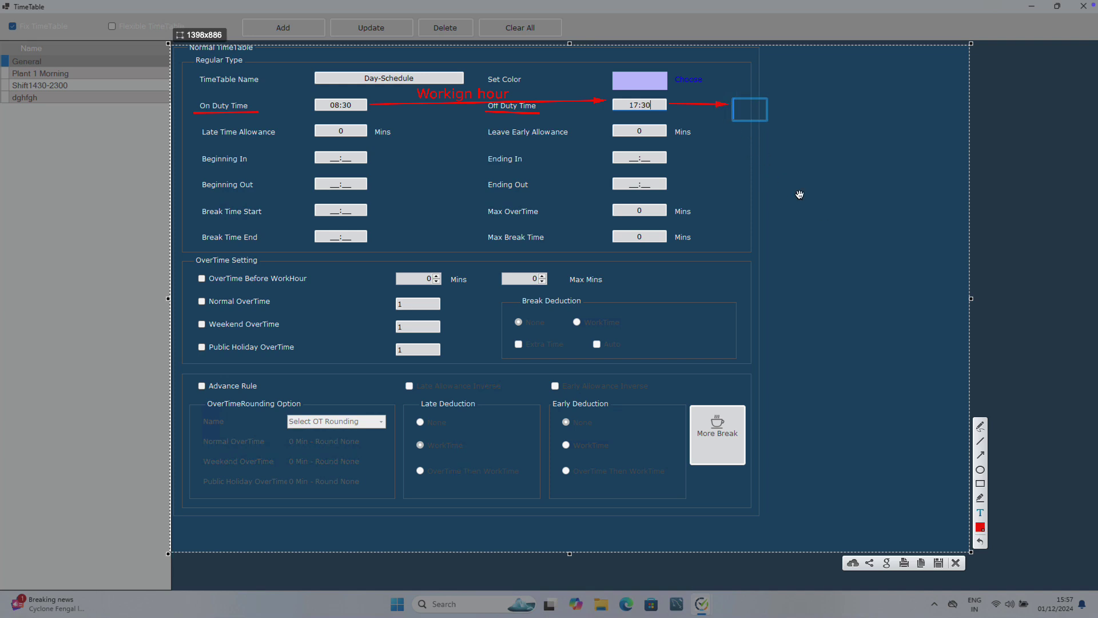
pyautogui.write('OT')
pyautogui.click(822, 227)
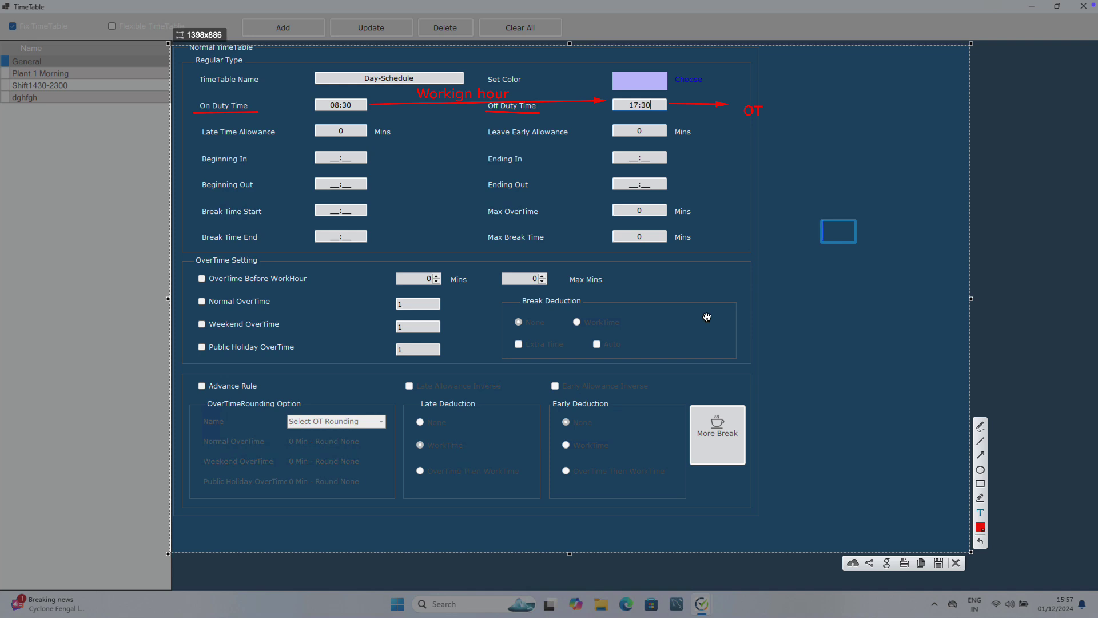
# Step: Draw a short arrow beside the On Duty Time value and discard the annotated capture
pyautogui.click(981, 457)
pyautogui.moveTo(369, 109); pyautogui.dragTo(360, 122)
pyautogui.press('Escape')
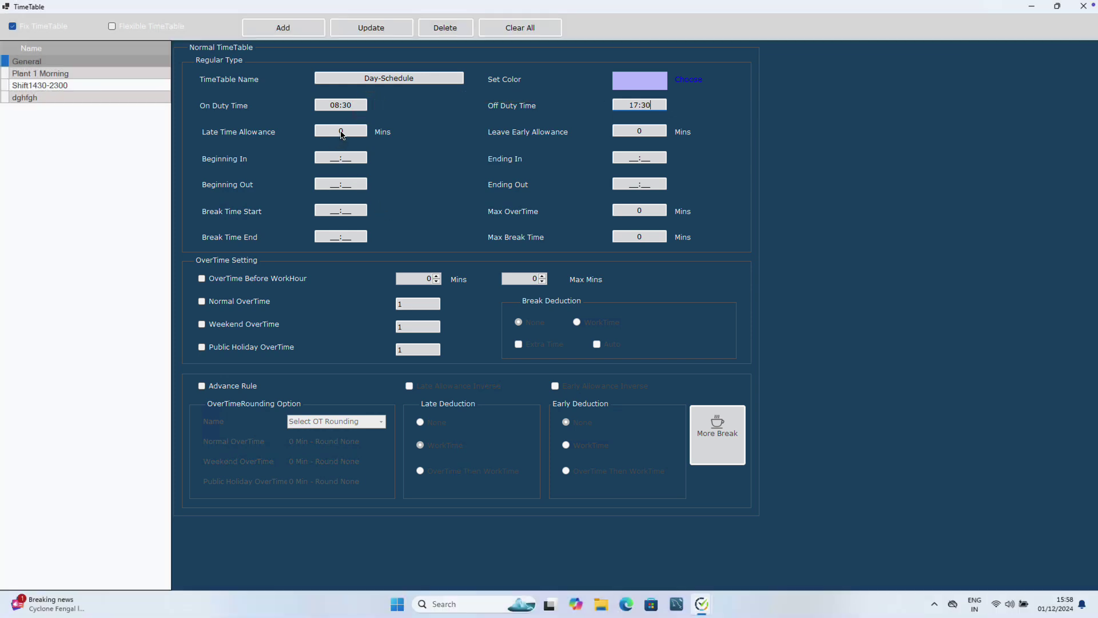
# Step: Set the Late Time Allowance to 15 minutes
pyautogui.moveTo(325, 130); pyautogui.dragTo(360, 132)
pyautogui.write('15')
pyautogui.moveTo(362, 127); pyautogui.dragTo(317, 127)
pyautogui.moveTo(357, 131); pyautogui.dragTo(322, 128)
# Step: Set the Leave Early Allowance to 0 minutes
pyautogui.moveTo(652, 130); pyautogui.dragTo(614, 125)
pyautogui.moveTo(619, 104); pyautogui.dragTo(668, 105)
pyautogui.press('Tab')
pyautogui.press('BackSpace')
pyautogui.write('0')
# Step: Set the Beginning In time to 07:30, checking it against the On Duty Time
pyautogui.moveTo(324, 105); pyautogui.dragTo(367, 102)
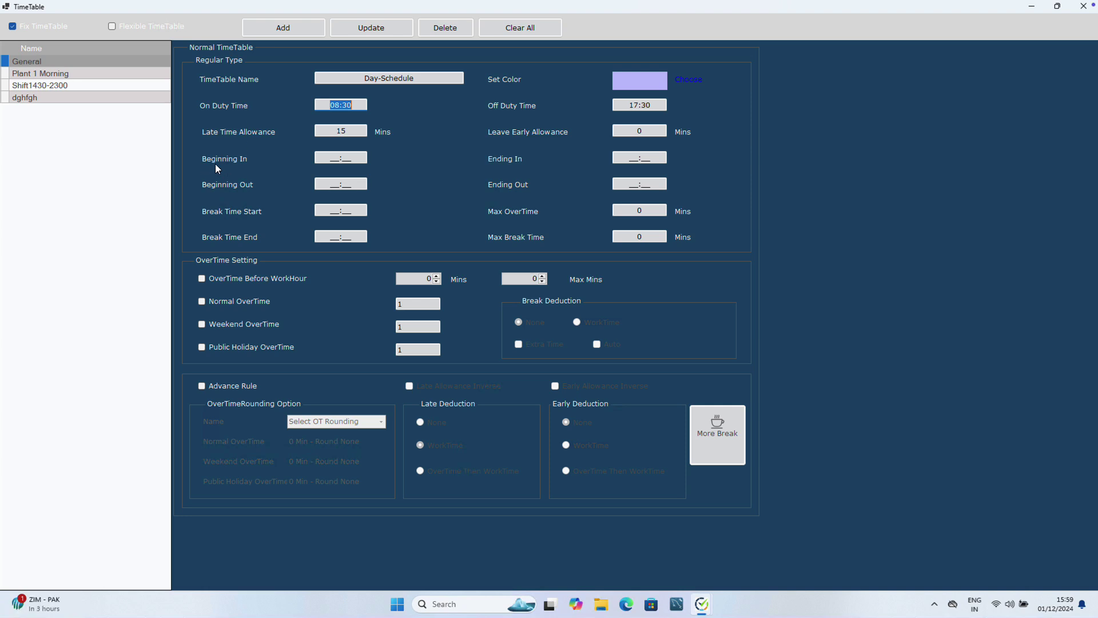
pyautogui.click(328, 162)
pyautogui.write('07:30')
pyautogui.moveTo(351, 154); pyautogui.dragTo(306, 153)
pyautogui.moveTo(359, 105); pyautogui.dragTo(292, 99)
pyautogui.moveTo(354, 158); pyautogui.dragTo(300, 155)
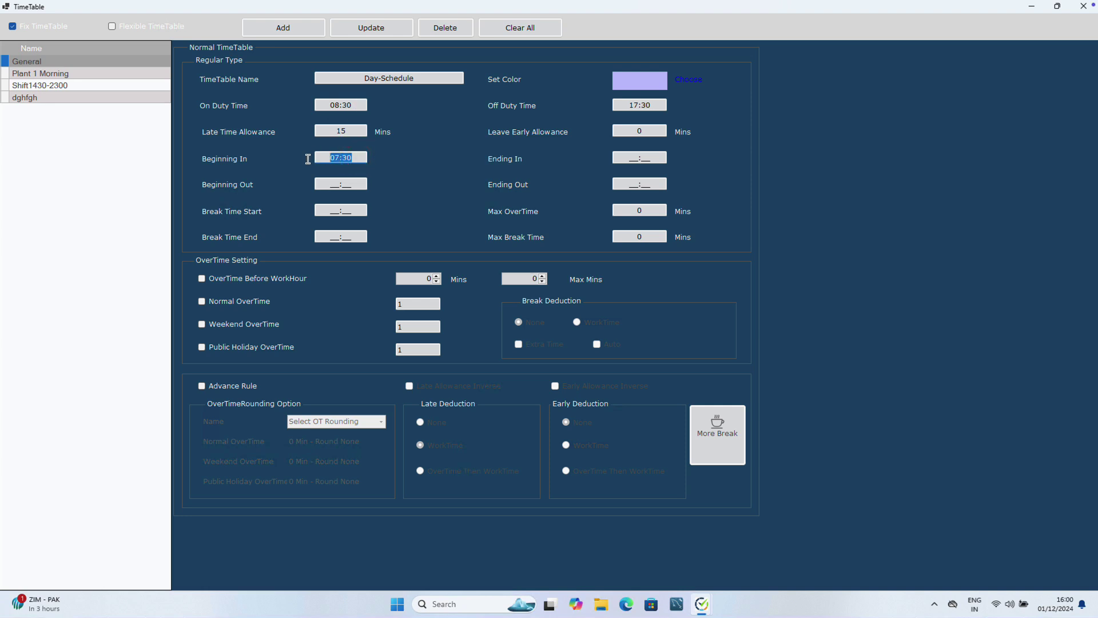
# Step: Set the Ending In time to 12:30 and the Beginning Out time to 12:31
pyautogui.click(616, 157)
pyautogui.write('1230')
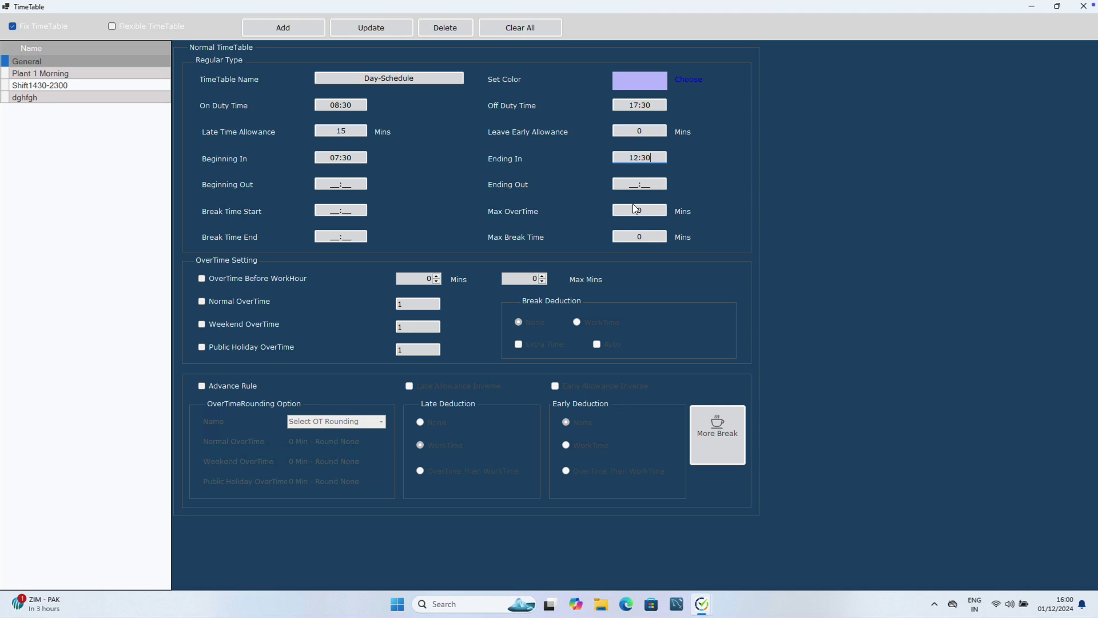
pyautogui.click(325, 185)
pyautogui.write('12:31')
pyautogui.click(657, 158)
pyautogui.click(364, 184)
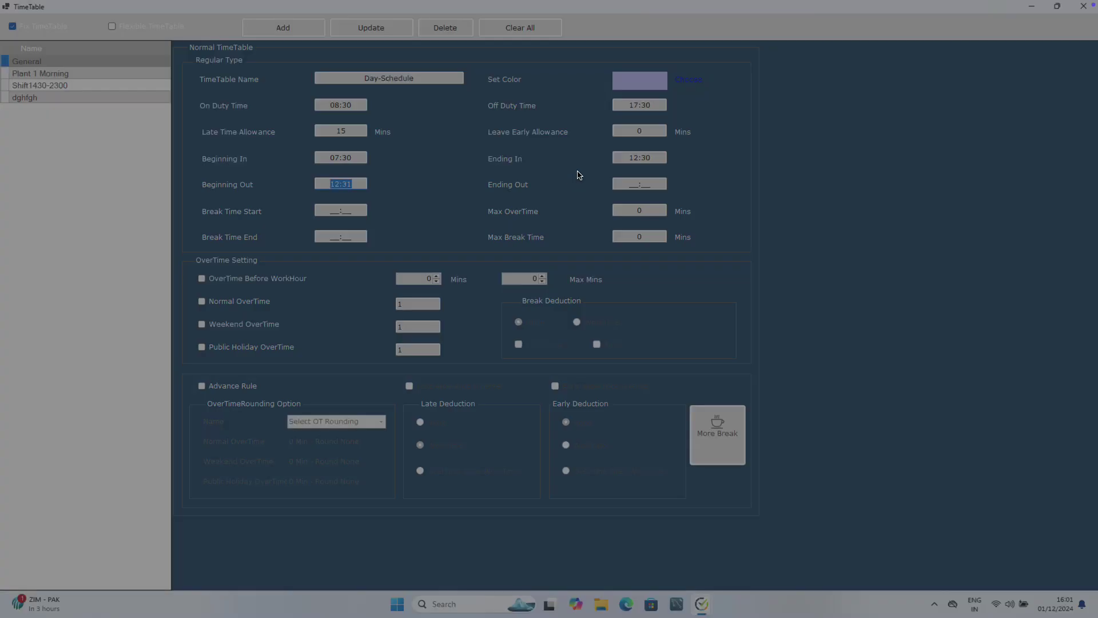
# Step: Capture the form, draw an arrow from On Duty Time to Ending In, and undo it
pyautogui.moveTo(169, 43)
pyautogui.mouseDown()
pyautogui.moveTo(455, 274)
pyautogui.moveTo(907, 538)
pyautogui.mouseUp()
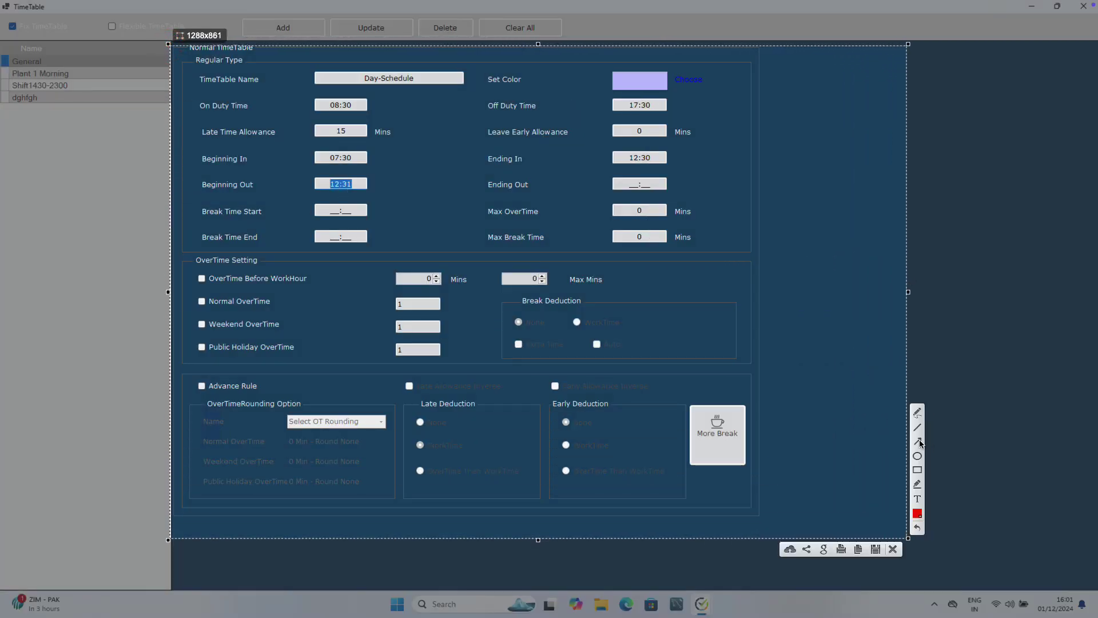
pyautogui.moveTo(364, 115); pyautogui.dragTo(611, 160)
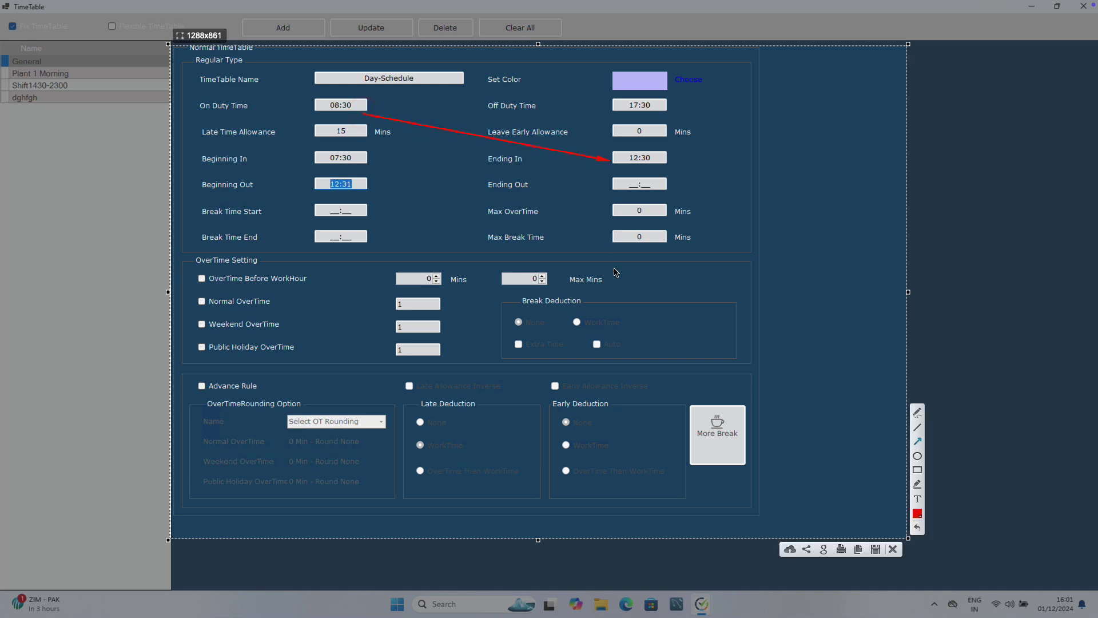
pyautogui.hotkey('ctrl', 'z')
pyautogui.moveTo(366, 157)
pyautogui.mouseDown()
pyautogui.moveTo(460, 157)
pyautogui.moveTo(409, 158)
pyautogui.mouseUp()
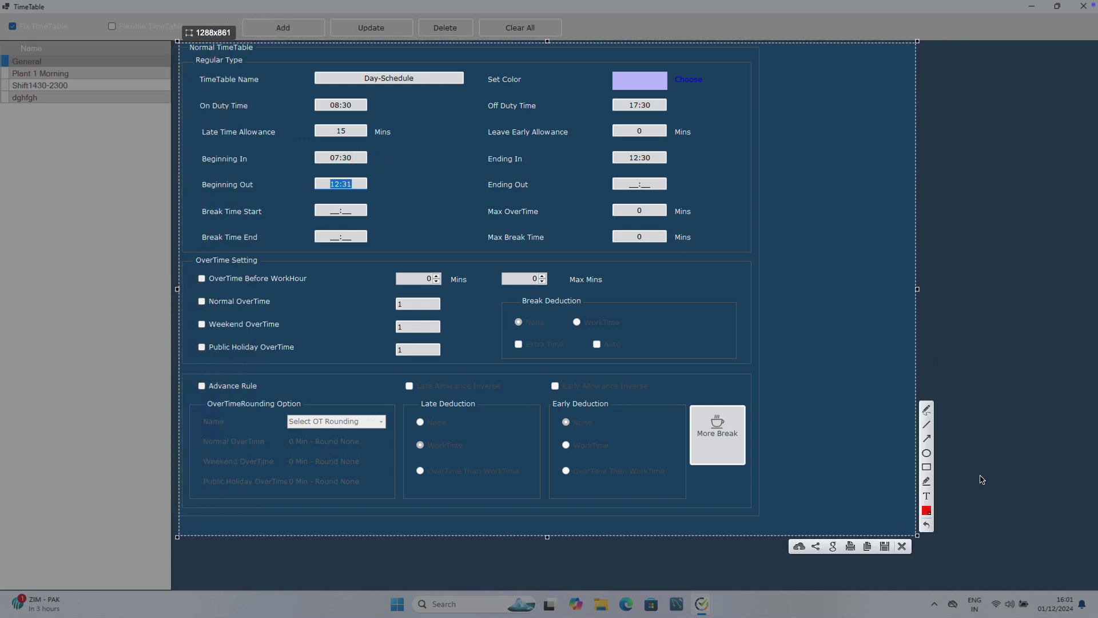
# Step: Draw arrows from Beginning In to Ending In and beside Beginning Out, and discard the annotated capture
pyautogui.click(928, 439)
pyautogui.moveTo(367, 159); pyautogui.dragTo(610, 155)
pyautogui.moveTo(375, 185); pyautogui.dragTo(366, 184)
pyautogui.press('Escape')
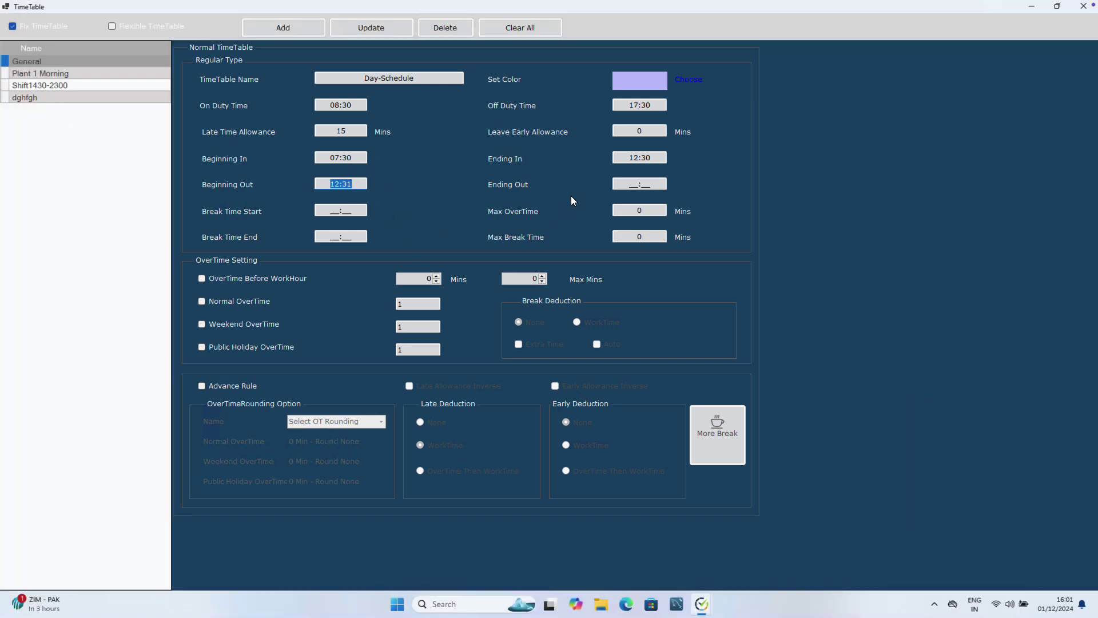
# Step: Set the Ending Out time to 03:00, comparing it with the On Duty and Off Duty times
pyautogui.click(613, 183)
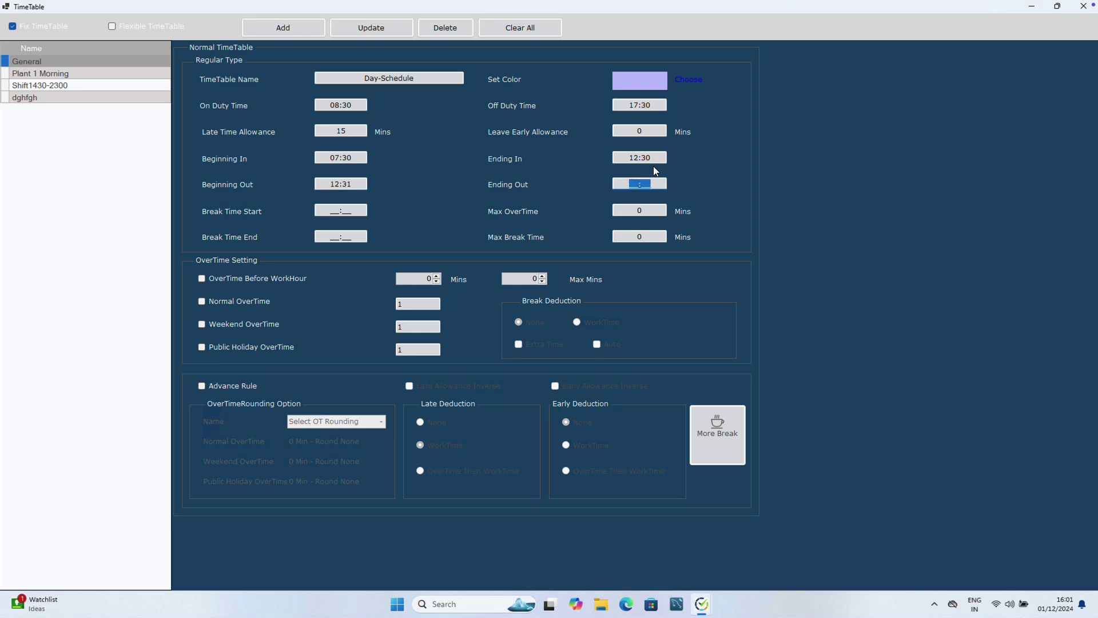
pyautogui.click(641, 103)
pyautogui.moveTo(641, 104); pyautogui.dragTo(616, 101)
pyautogui.moveTo(658, 183); pyautogui.dragTo(596, 188)
pyautogui.write('0300')
pyautogui.moveTo(356, 108); pyautogui.dragTo(294, 97)
pyautogui.moveTo(658, 104); pyautogui.dragTo(606, 106)
pyautogui.moveTo(666, 184); pyautogui.dragTo(609, 182)
# Step: Set the break to start at 12:00 and end at 14:00
pyautogui.click(327, 207)
pyautogui.write('1200')
pyautogui.click(321, 236)
pyautogui.write('1400')
# Step: Set the Max Break Time to 60 minutes and review the break start and end values
pyautogui.click(664, 238)
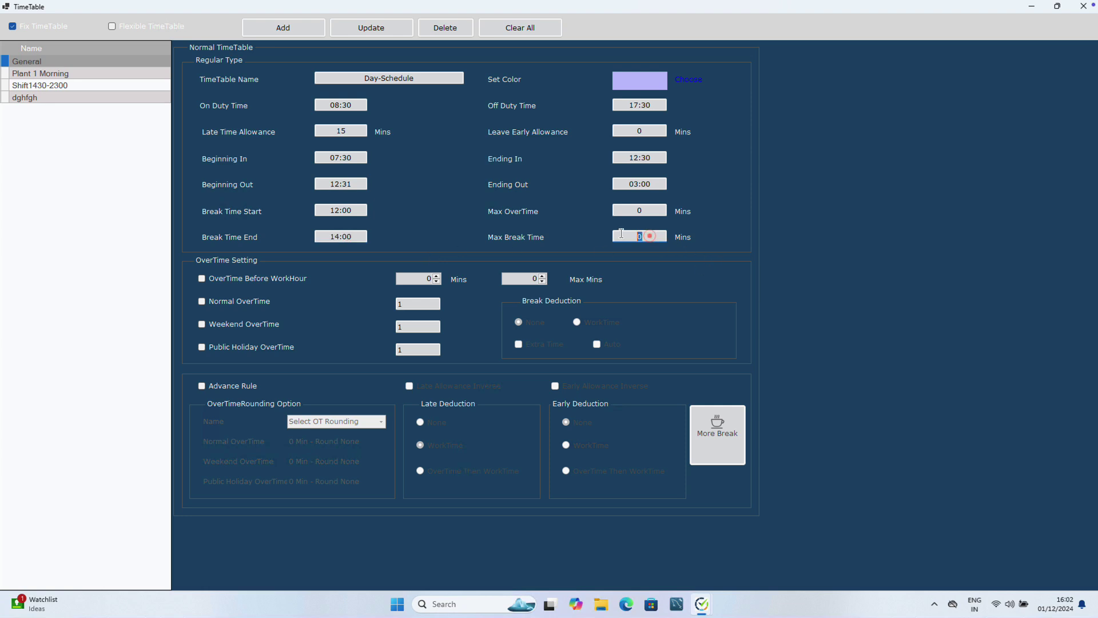
pyautogui.write('60')
pyautogui.click(350, 210)
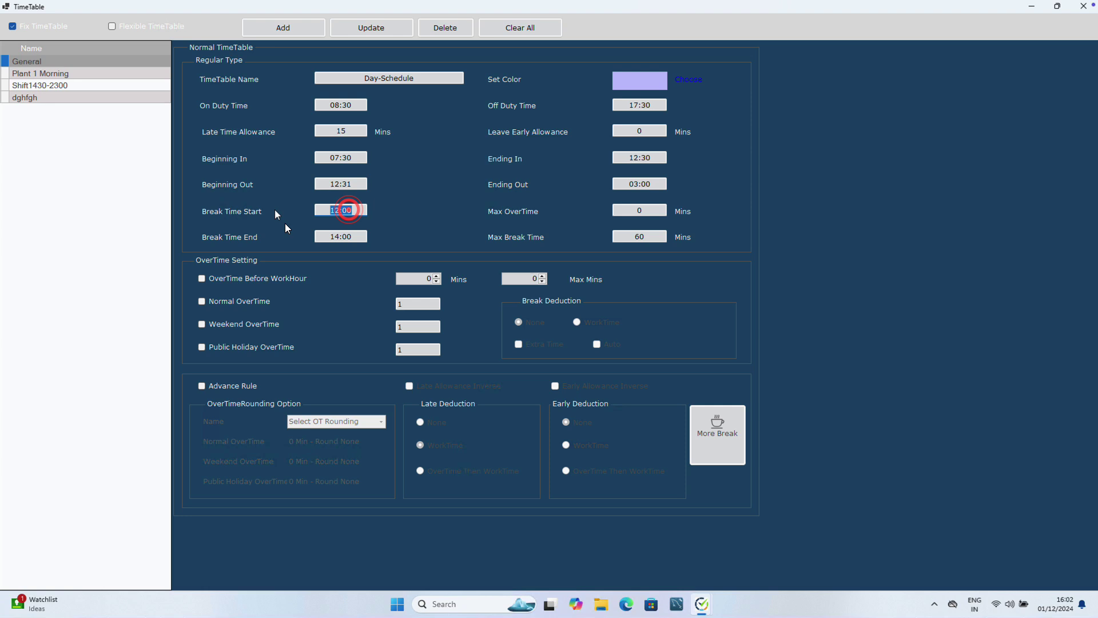
pyautogui.click(352, 238)
pyautogui.click(647, 236)
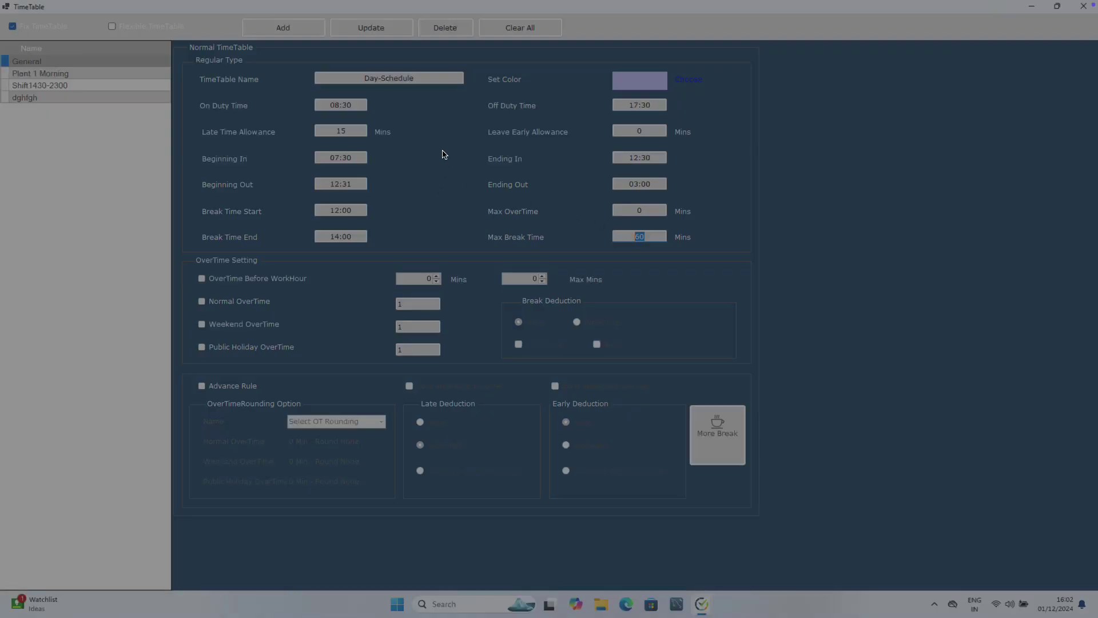
# Step: Capture the form, underline the Max OverTime label, and draw an arrow pointing to its value
pyautogui.moveTo(181, 41)
pyautogui.mouseDown()
pyautogui.moveTo(319, 160)
pyautogui.moveTo(883, 402)
pyautogui.mouseUp()
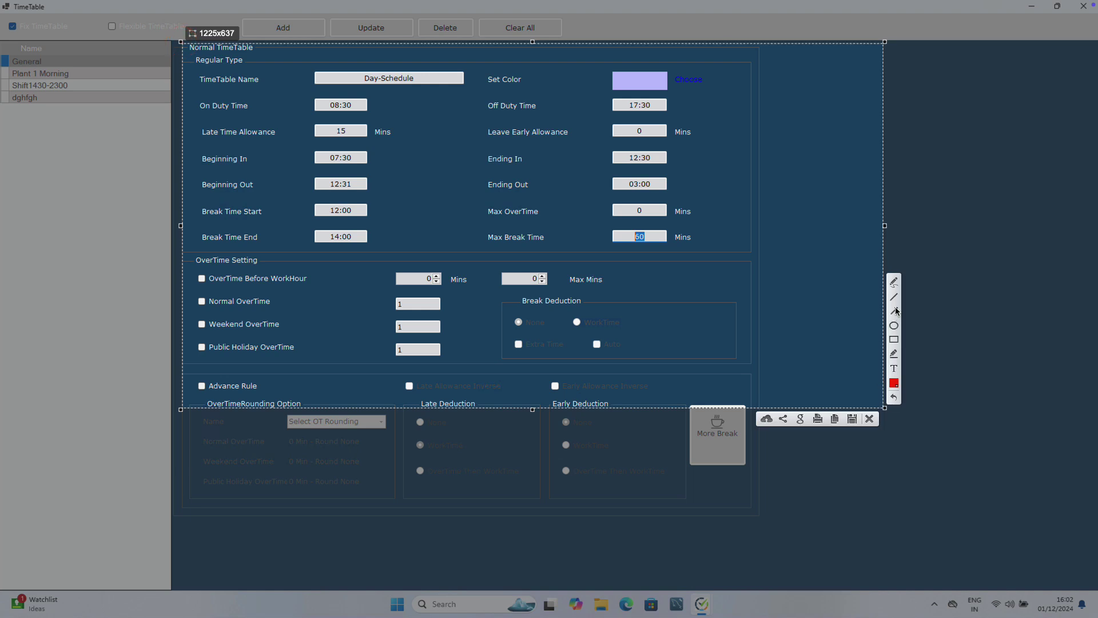
pyautogui.click(894, 298)
pyautogui.moveTo(486, 220); pyautogui.dragTo(539, 218)
pyautogui.click(894, 312)
pyautogui.moveTo(692, 191); pyautogui.dragTo(668, 208)
# Step: Add the text 60 over the Max OverTime value and 240 beside it on the capture
pyautogui.click(894, 367)
pyautogui.click(622, 209)
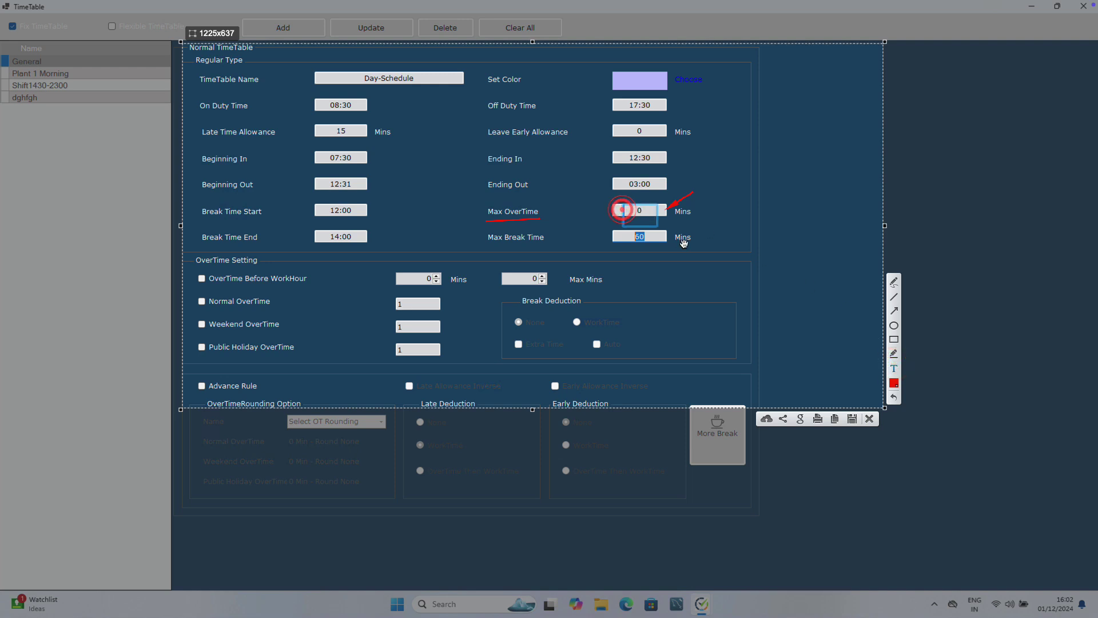
pyautogui.write('60')
pyautogui.click(759, 255)
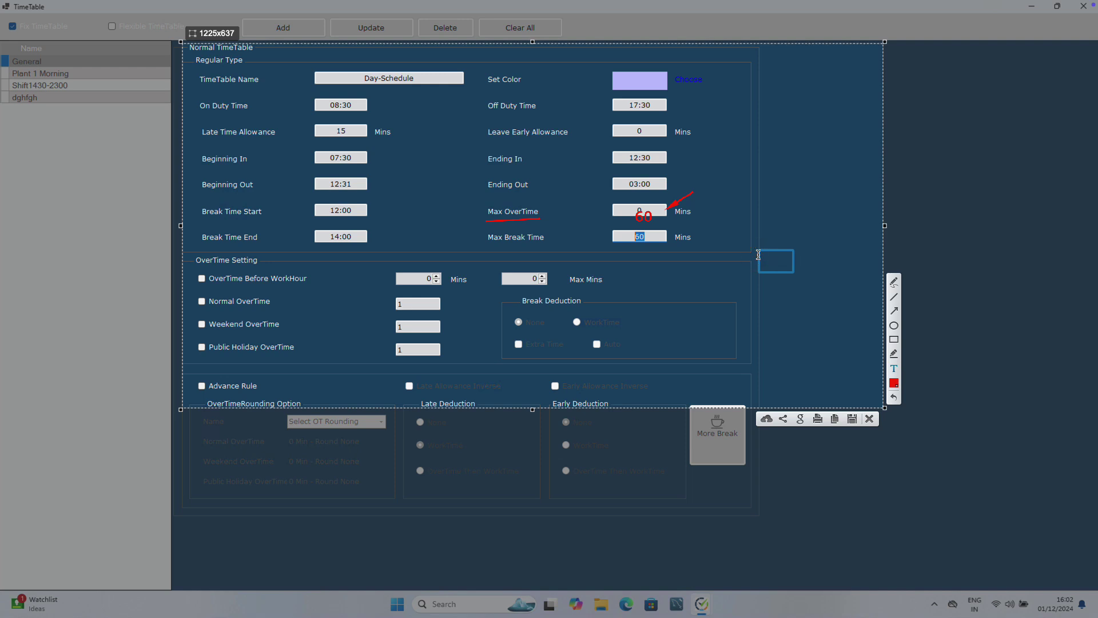
pyautogui.click(724, 209)
pyautogui.write('240')
# Step: Draw an arrow from the 60 label through 240 and write 60 at its end
pyautogui.click(819, 332)
pyautogui.click(894, 311)
pyautogui.moveTo(656, 217); pyautogui.dragTo(812, 218)
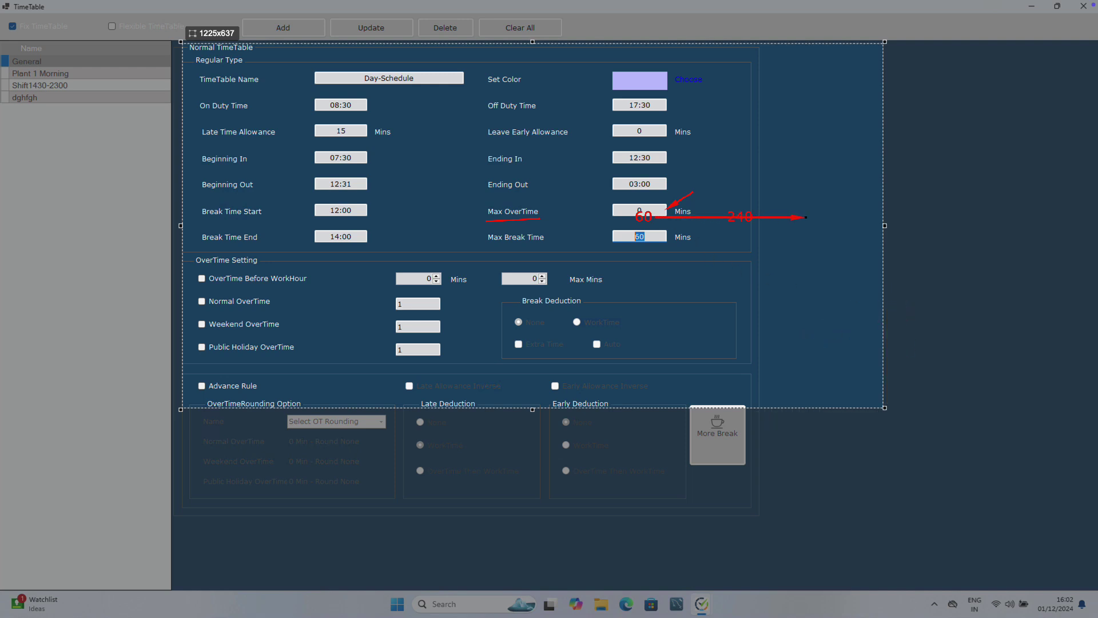
pyautogui.click(894, 369)
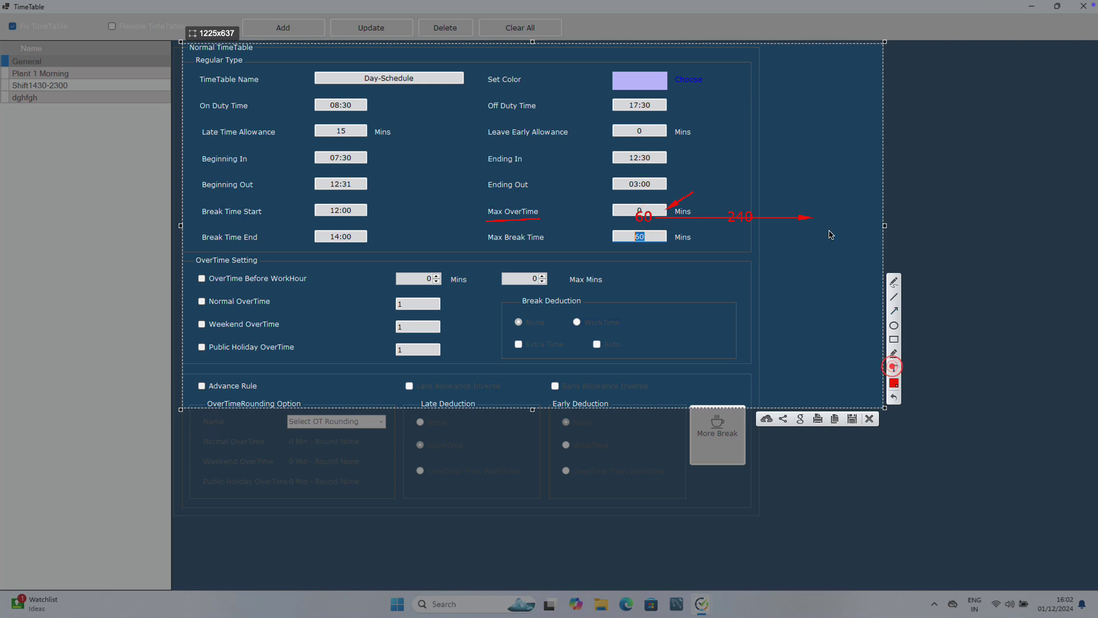
pyautogui.click(820, 214)
pyautogui.write('60')
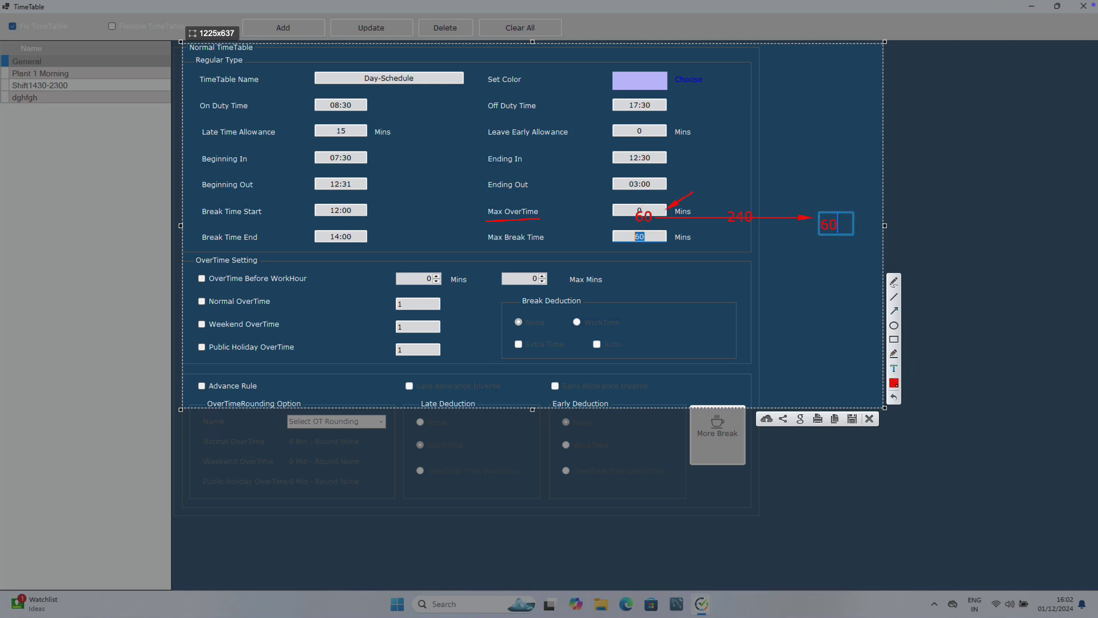
pyautogui.click(842, 309)
# Step: Undo the 60 and 240 labels with their connecting arrow, and discard the capture
pyautogui.hotkey('ctrl', 'z')
pyautogui.hotkey('ctrl', 'z')
pyautogui.hotkey('ctrl', 'z')
pyautogui.hotkey('ctrl', 'z')
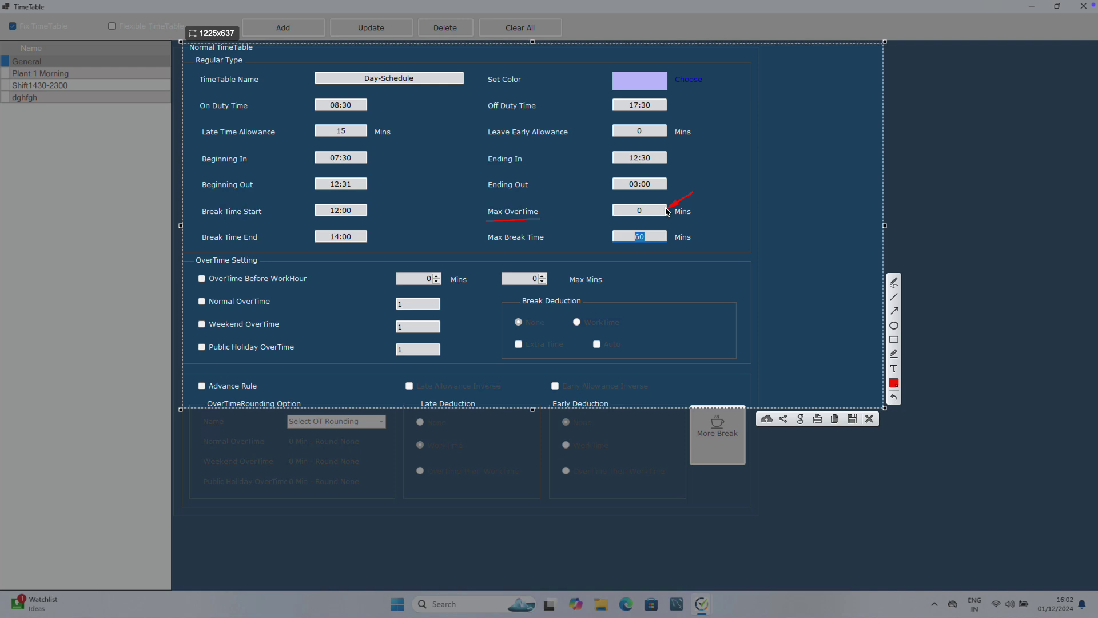
pyautogui.press('Escape')
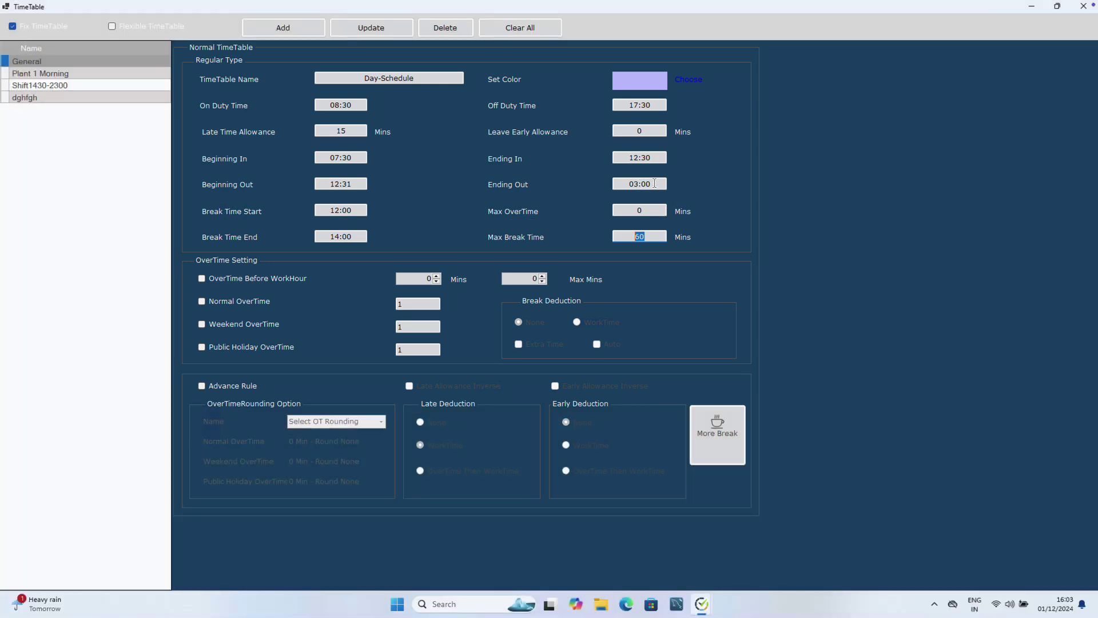
pyautogui.moveTo(653, 183); pyautogui.dragTo(595, 180)
pyautogui.click(646, 104)
pyautogui.moveTo(653, 183); pyautogui.dragTo(598, 180)
# Step: Enable OverTime Before WorkHour with a minimum of 30 minutes and a maximum of 120 minutes
pyautogui.click(235, 280)
pyautogui.doubleClick(426, 279)
pyautogui.write('30')
pyautogui.doubleClick(511, 278)
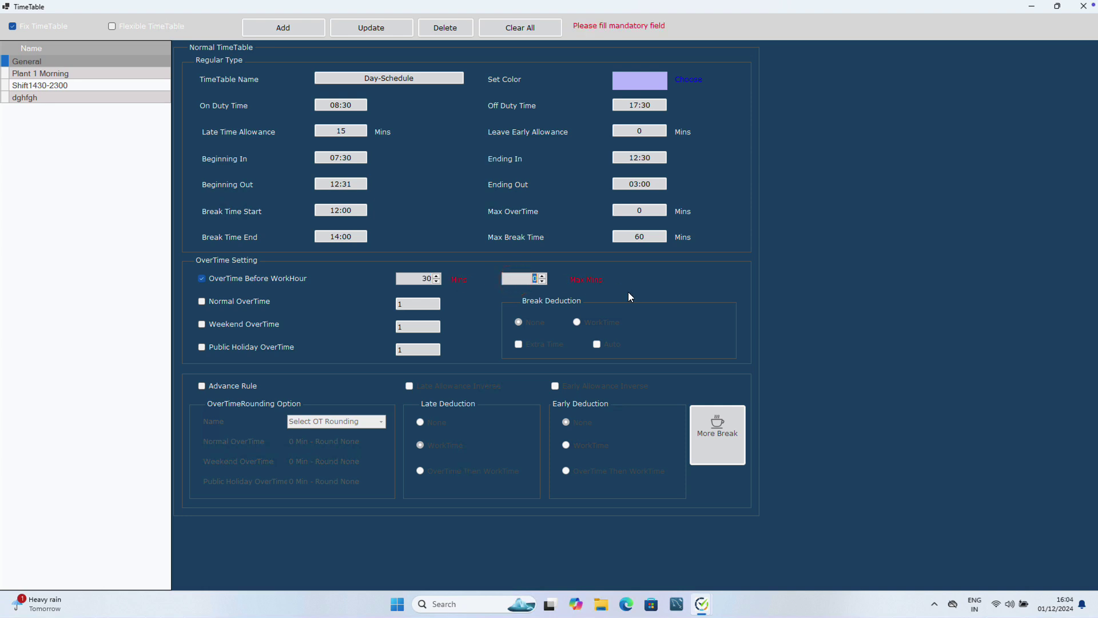
pyautogui.write('120')
pyautogui.click(615, 275)
pyautogui.click(416, 301)
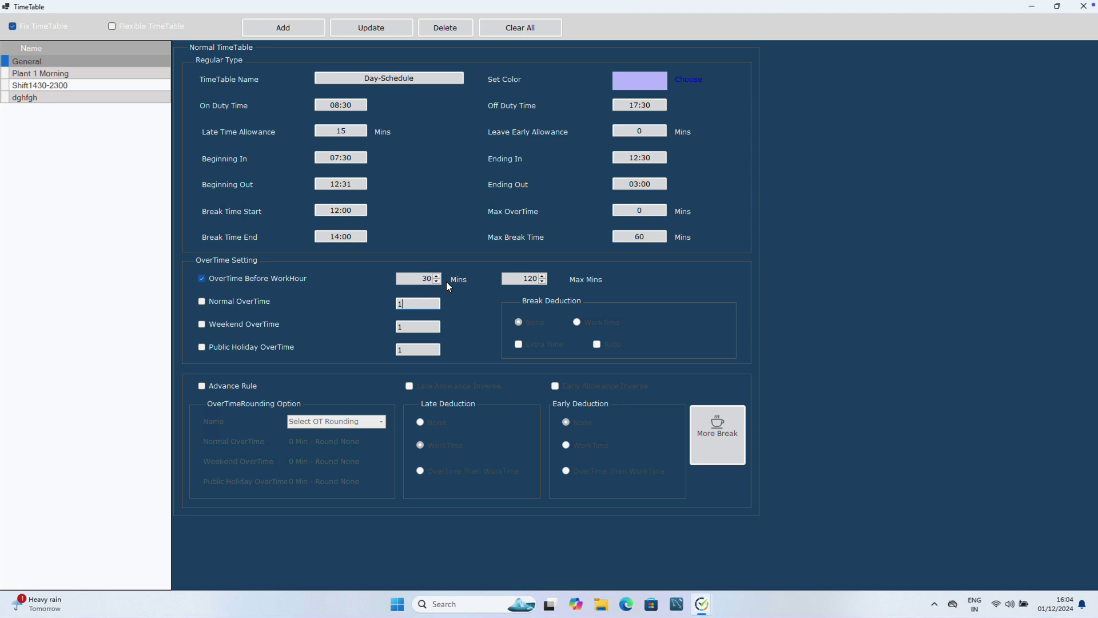
# Step: Set the minimum minutes for OverTime Before WorkHour to 60
pyautogui.click(317, 105)
pyautogui.click(173, 103)
pyautogui.click(655, 105)
pyautogui.click(355, 103)
pyautogui.click(359, 104)
pyautogui.moveTo(410, 280); pyautogui.dragTo(452, 282)
pyautogui.write('60')
# Step: Set the Beginning In time to 05:00
pyautogui.click(353, 104)
pyautogui.click(355, 104)
pyautogui.click(421, 278)
pyautogui.click(349, 104)
pyautogui.click(350, 158)
pyautogui.click(529, 279)
pyautogui.click(355, 158)
pyautogui.write('05:00')
pyautogui.moveTo(363, 158); pyautogui.dragTo(292, 151)
pyautogui.moveTo(356, 157); pyautogui.dragTo(303, 156)
pyautogui.moveTo(361, 105); pyautogui.dragTo(302, 107)
pyautogui.moveTo(518, 275); pyautogui.dragTo(576, 276)
pyautogui.doubleClick(402, 278)
pyautogui.doubleClick(413, 278)
# Step: Enable Normal OverTime, Weekend OverTime and Public Holiday OverTime in the overtime settings
pyautogui.click(202, 302)
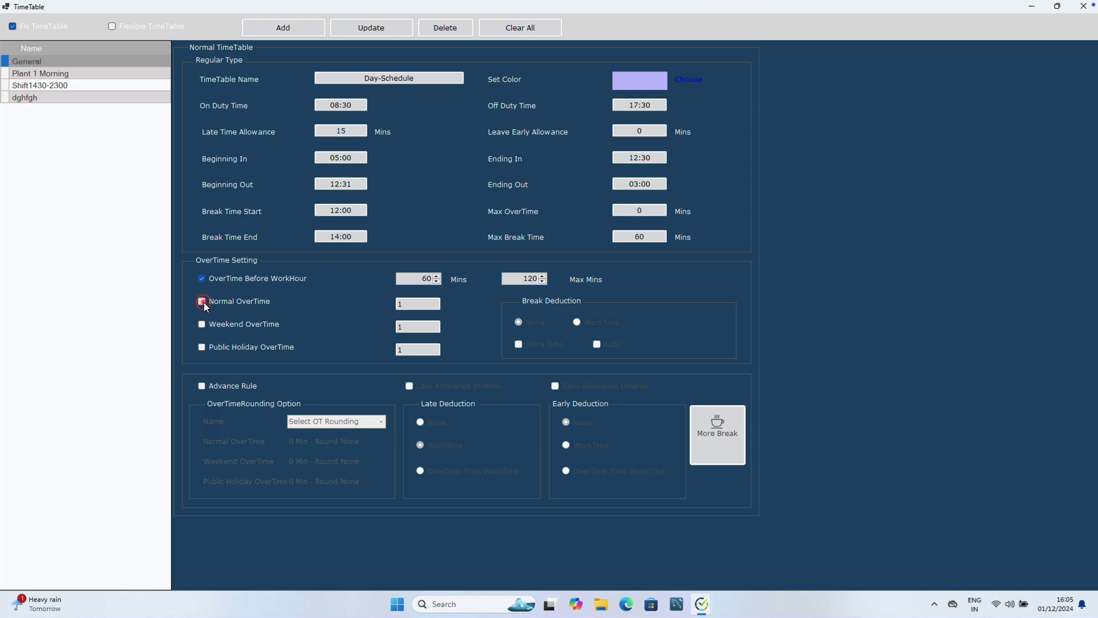
pyautogui.click(203, 347)
pyautogui.click(403, 348)
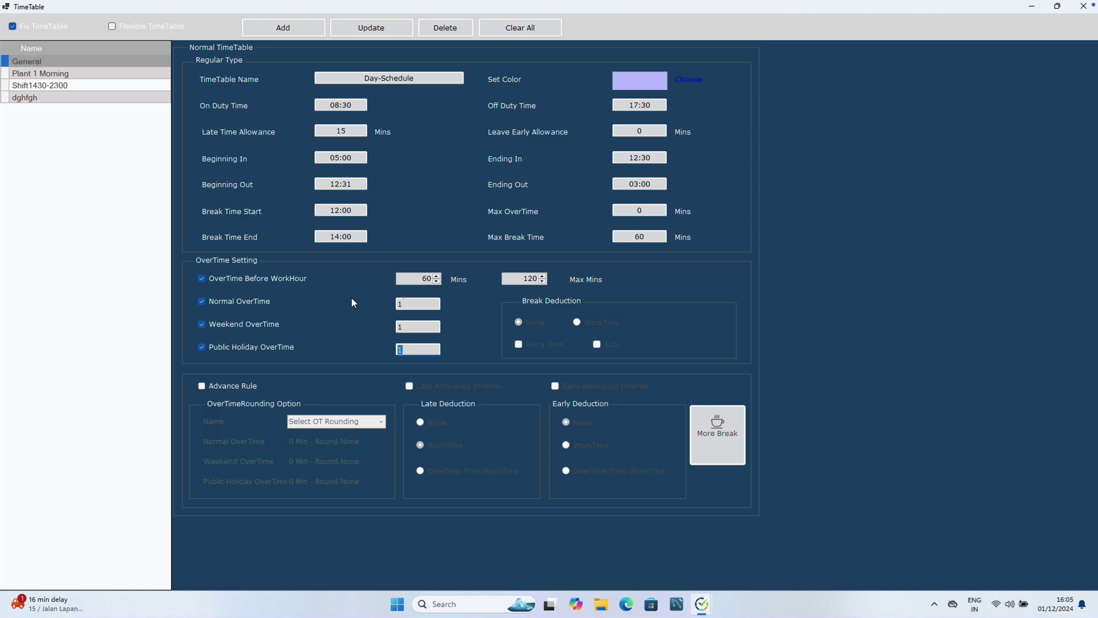
pyautogui.click(404, 302)
pyautogui.click(407, 303)
pyautogui.moveTo(440, 303); pyautogui.dragTo(353, 299)
# Step: Enable Advance Rule and check the available overtime rounding choices
pyautogui.click(201, 386)
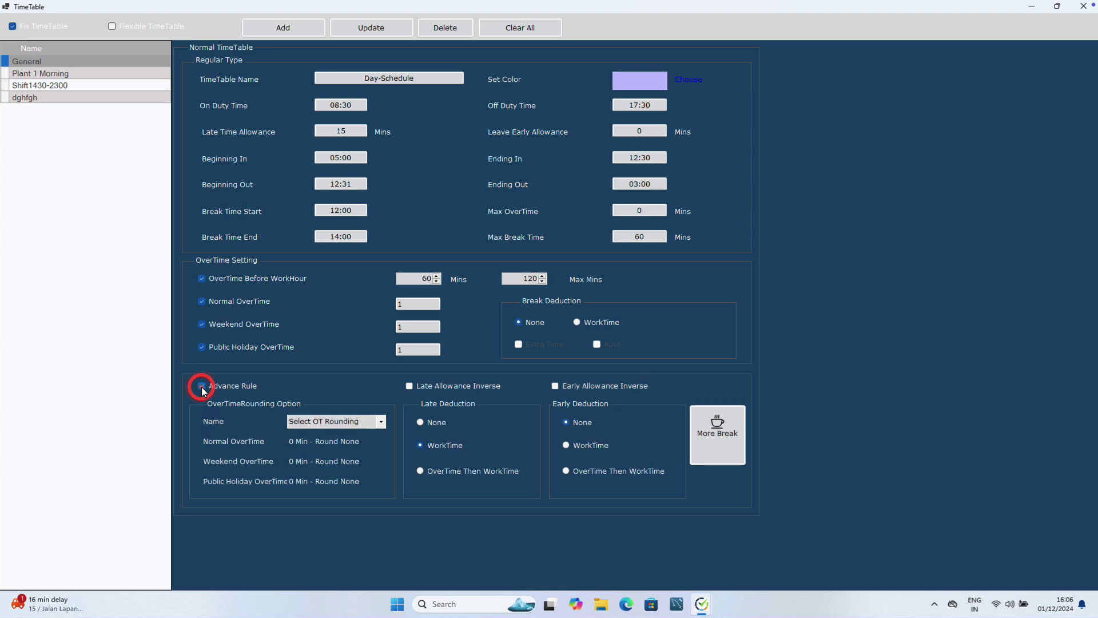
pyautogui.click(381, 421)
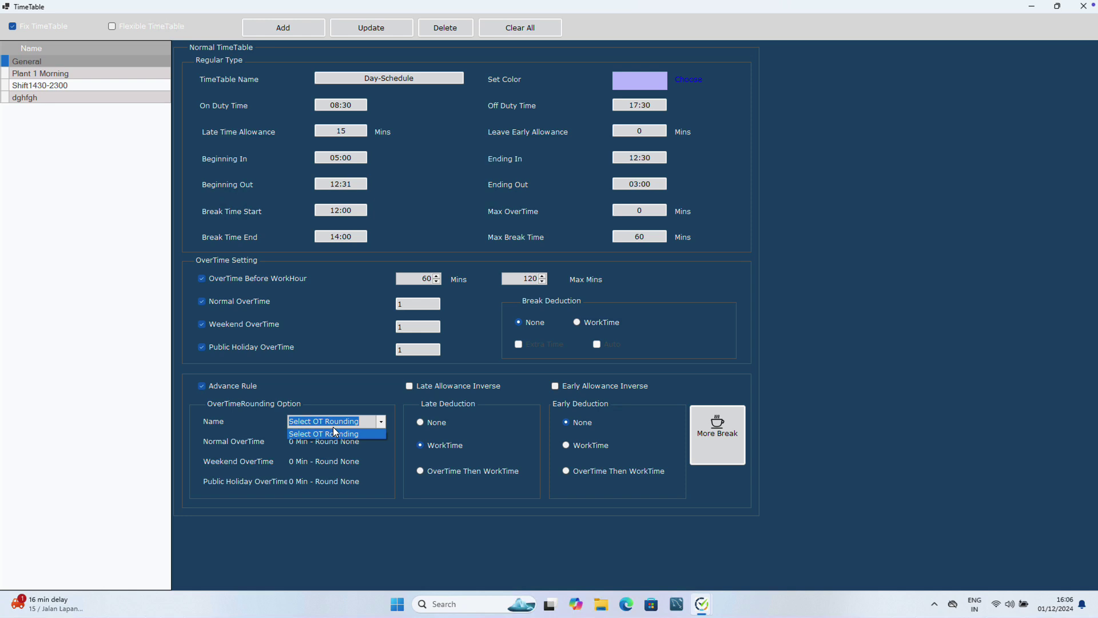
pyautogui.click(380, 422)
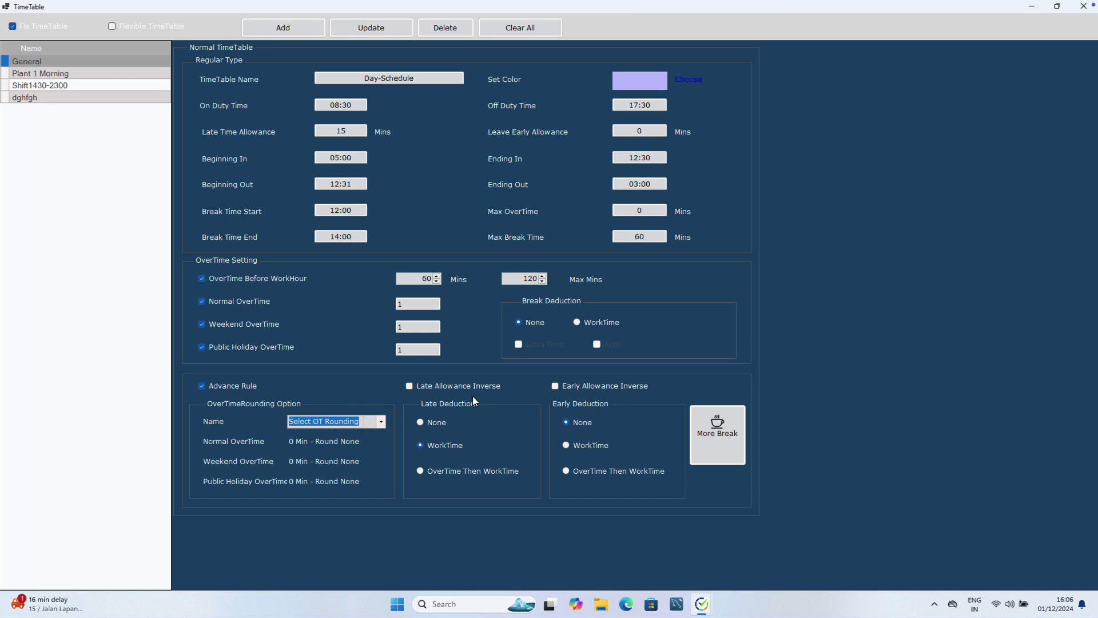
pyautogui.moveTo(351, 129); pyautogui.dragTo(295, 126)
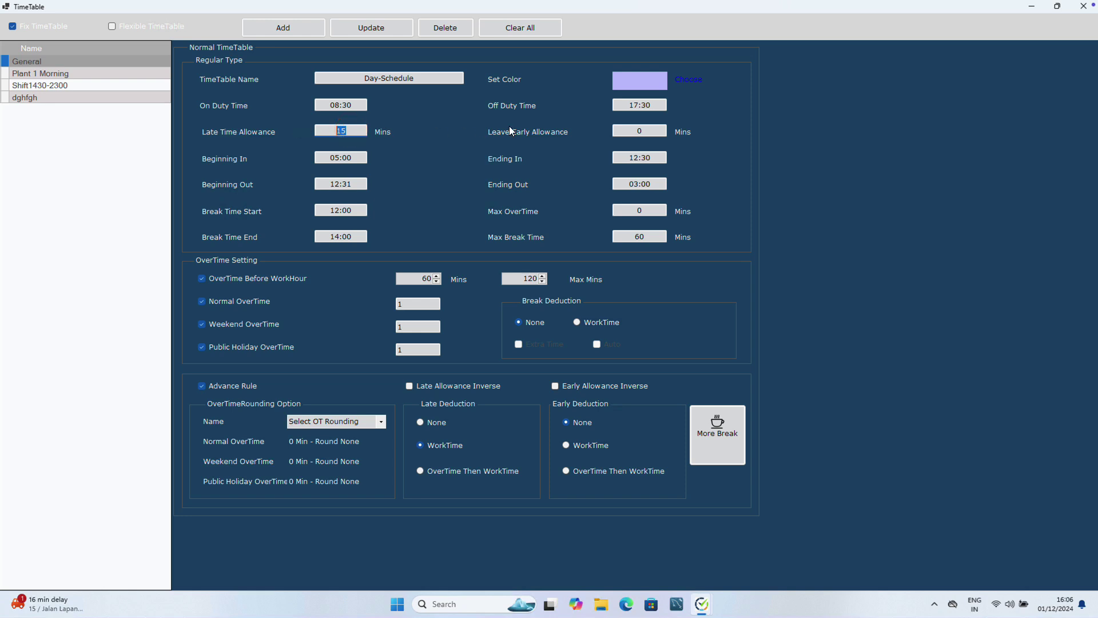
pyautogui.moveTo(353, 104); pyautogui.dragTo(304, 103)
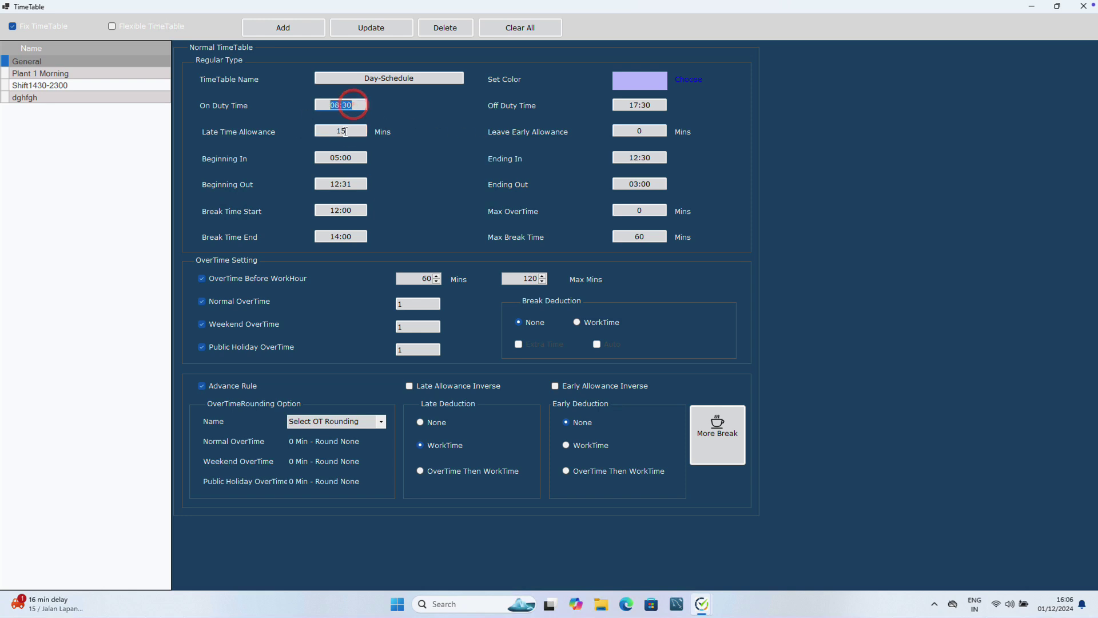
pyautogui.moveTo(353, 131); pyautogui.dragTo(300, 130)
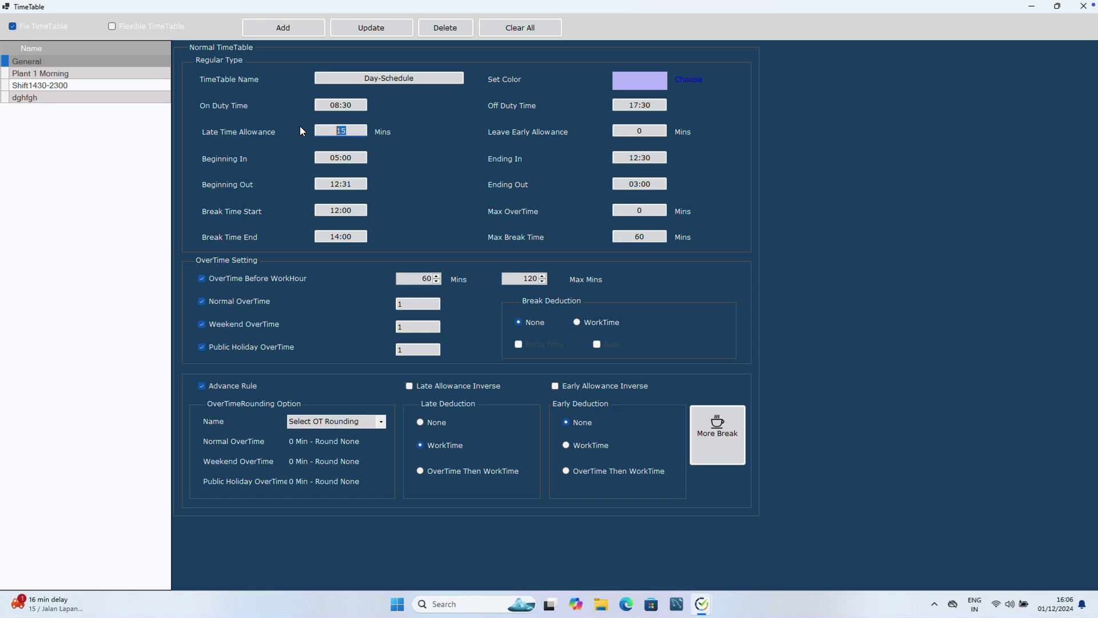
pyautogui.moveTo(353, 130); pyautogui.dragTo(316, 127)
# Step: Capture the whole form and draw a red rectangle around the Late Time Allowance value
pyautogui.press('Print')
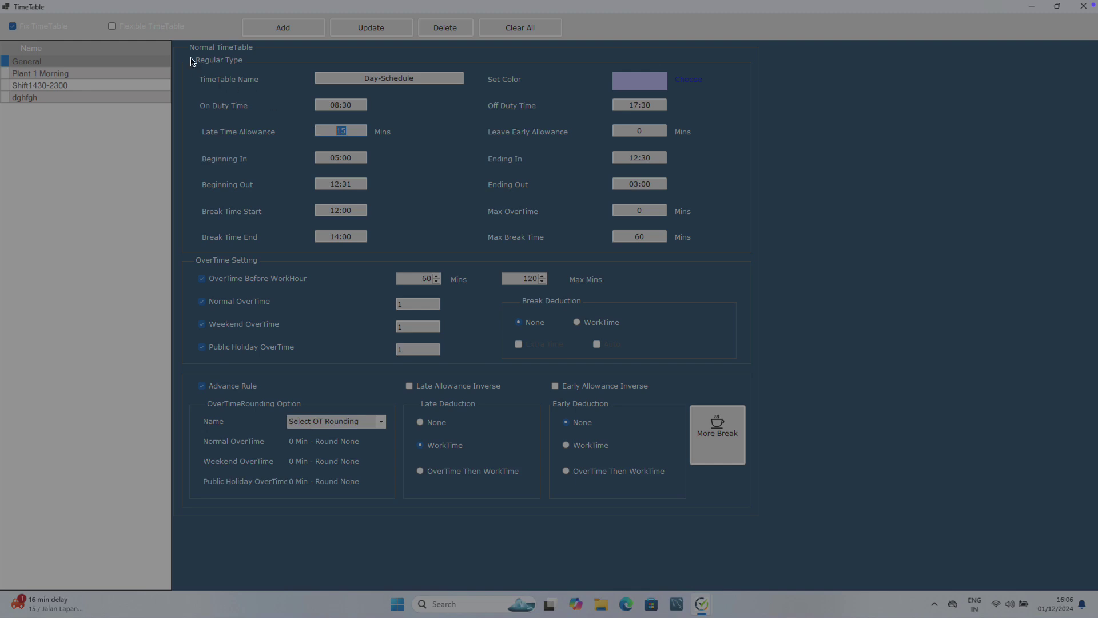
pyautogui.moveTo(185, 49)
pyautogui.mouseDown()
pyautogui.moveTo(214, 86)
pyautogui.moveTo(851, 491)
pyautogui.moveTo(856, 520)
pyautogui.mouseUp()
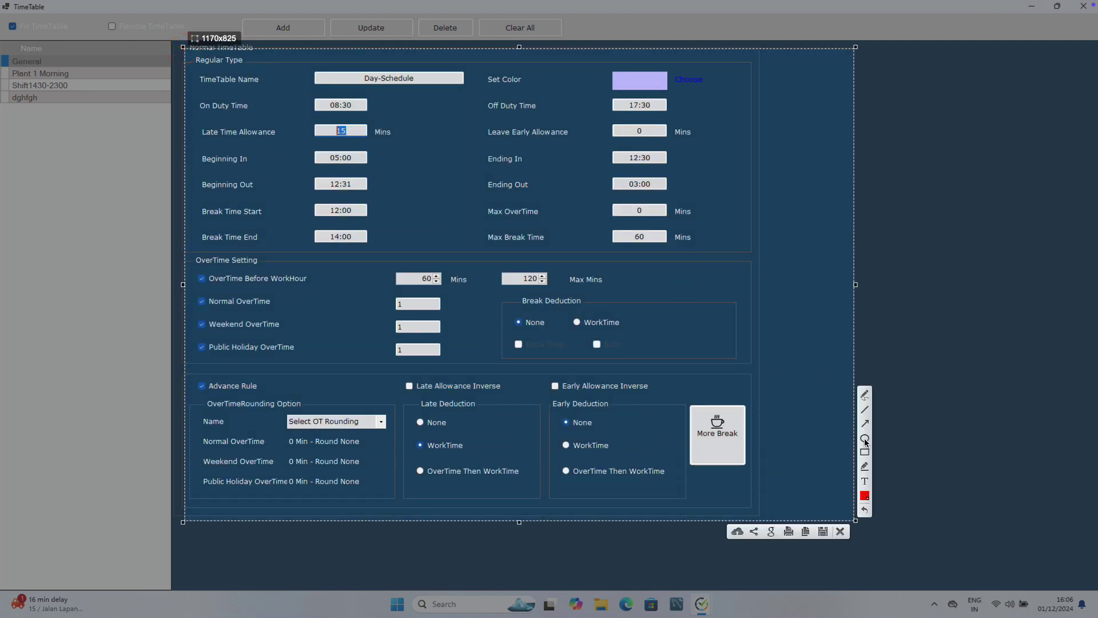
pyautogui.click(865, 452)
pyautogui.moveTo(301, 125); pyautogui.dragTo(395, 142)
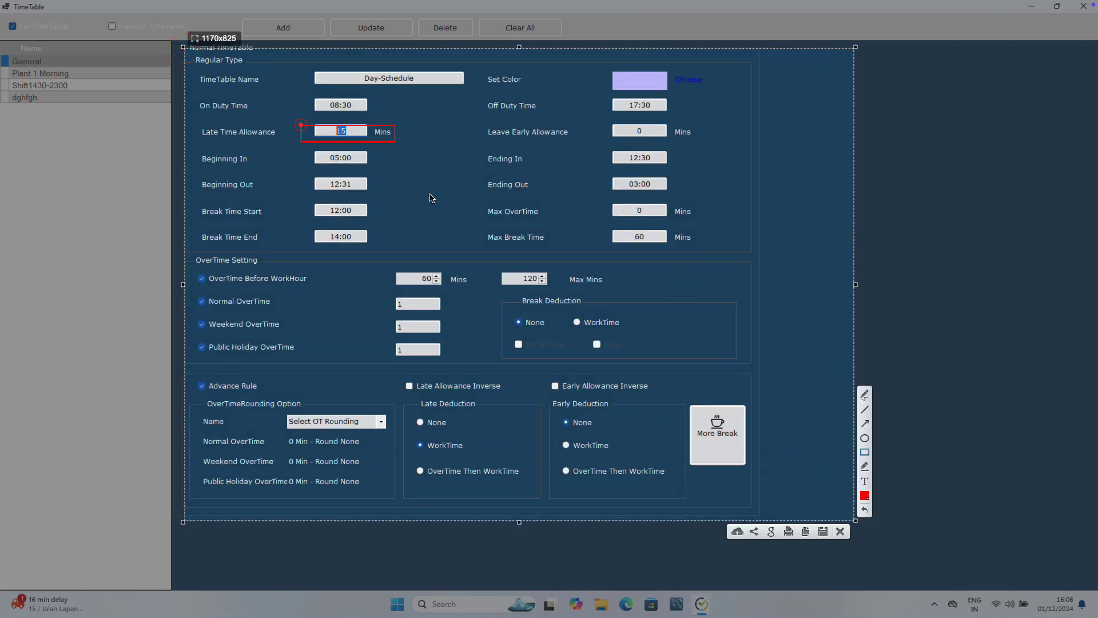
# Step: Add the texts 46 and 16 on the capture near the Late Time Allowance value
pyautogui.click(865, 481)
pyautogui.click(373, 105)
pyautogui.write('46')
pyautogui.click(448, 151)
pyautogui.click(419, 130)
pyautogui.write('16')
pyautogui.click(480, 163)
# Step: Draw an arrow from the Late Time Allowance value to Late Allowance Inverse and add the text 1 below the boxed value
pyautogui.click(869, 425)
pyautogui.moveTo(371, 134)
pyautogui.mouseDown()
pyautogui.moveTo(400, 380)
pyautogui.moveTo(412, 379)
pyautogui.mouseUp()
pyautogui.click(865, 408)
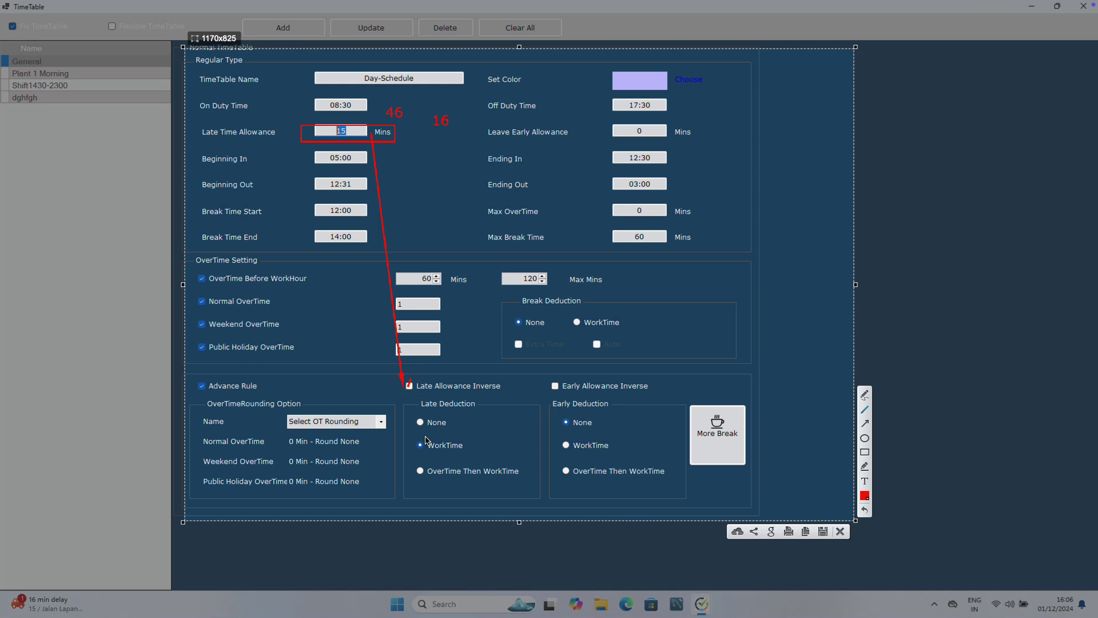
pyautogui.click(865, 480)
pyautogui.click(407, 143)
pyautogui.write('1')
pyautogui.click(505, 224)
# Step: Draw an arrow from the Leave Early Allowance value to Early Allowance Inverse, and discard the capture
pyautogui.click(865, 423)
pyautogui.moveTo(616, 138)
pyautogui.mouseDown()
pyautogui.moveTo(574, 355)
pyautogui.moveTo(559, 382)
pyautogui.mouseUp()
pyautogui.press('Escape')
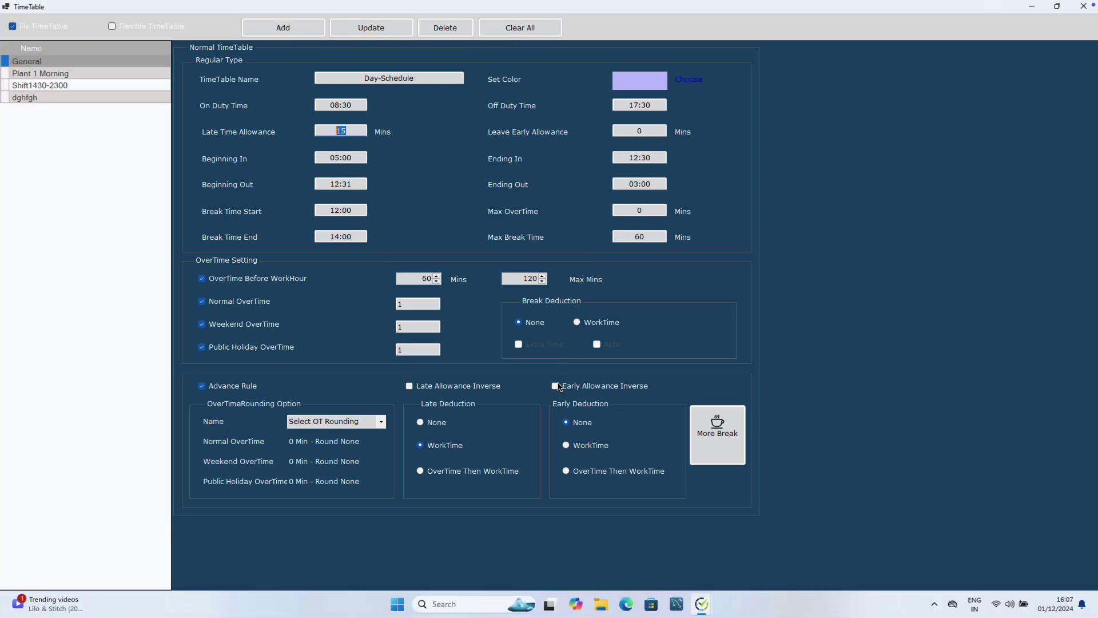
# Step: Turn Late Allowance Inverse and Early Allowance Inverse on, and switch both off again
pyautogui.click(407, 385)
pyautogui.click(553, 385)
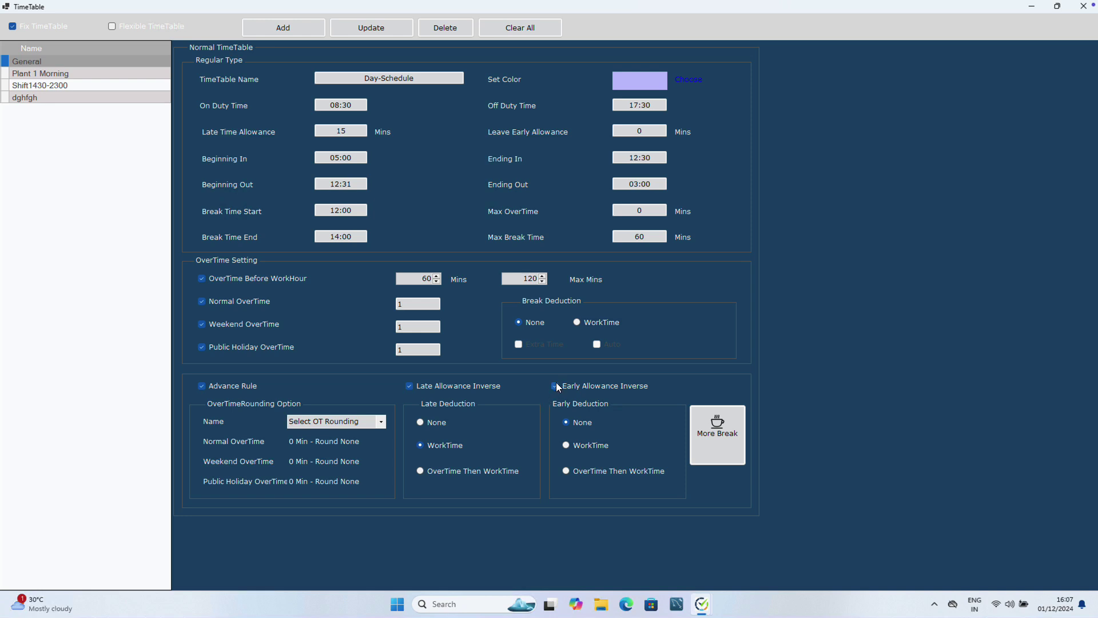
pyautogui.click(554, 385)
pyautogui.click(408, 386)
# Step: Set both Late Deduction and Early Deduction to OverTime Then WorkTime
pyautogui.click(441, 421)
pyautogui.click(432, 445)
pyautogui.click(592, 446)
pyautogui.click(420, 473)
pyautogui.click(568, 472)
# Step: Capture the form, box the Late Deduction option OverTime Then WorkTime, and draw an arrow from it to the Off Duty Time value
pyautogui.press('Print')
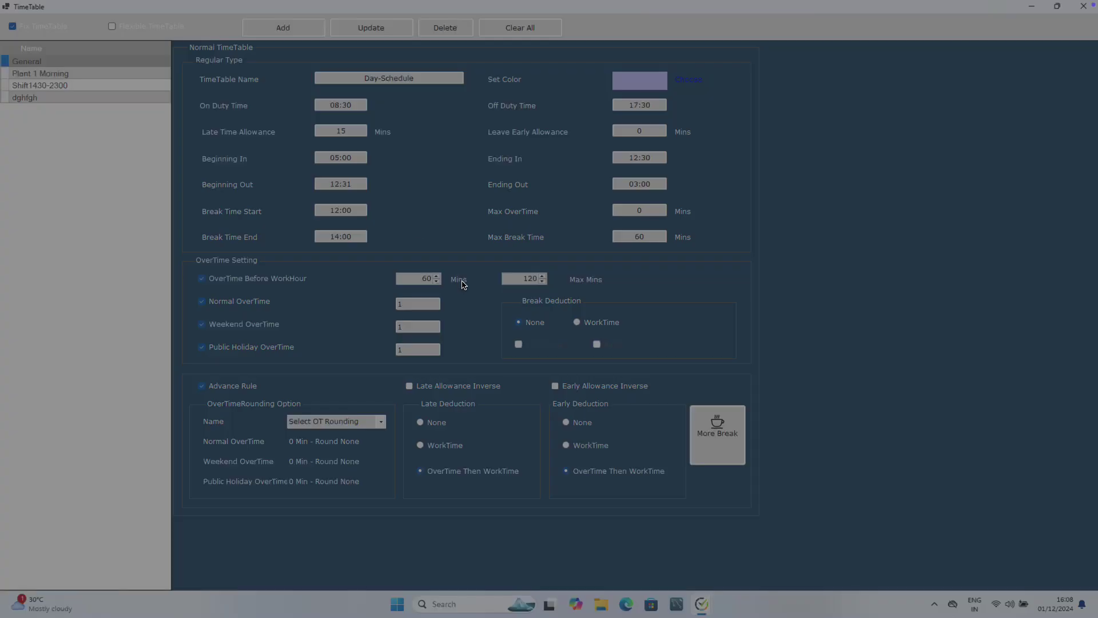
pyautogui.moveTo(174, 46)
pyautogui.mouseDown()
pyautogui.moveTo(757, 463)
pyautogui.moveTo(853, 503)
pyautogui.moveTo(873, 548)
pyautogui.mouseUp()
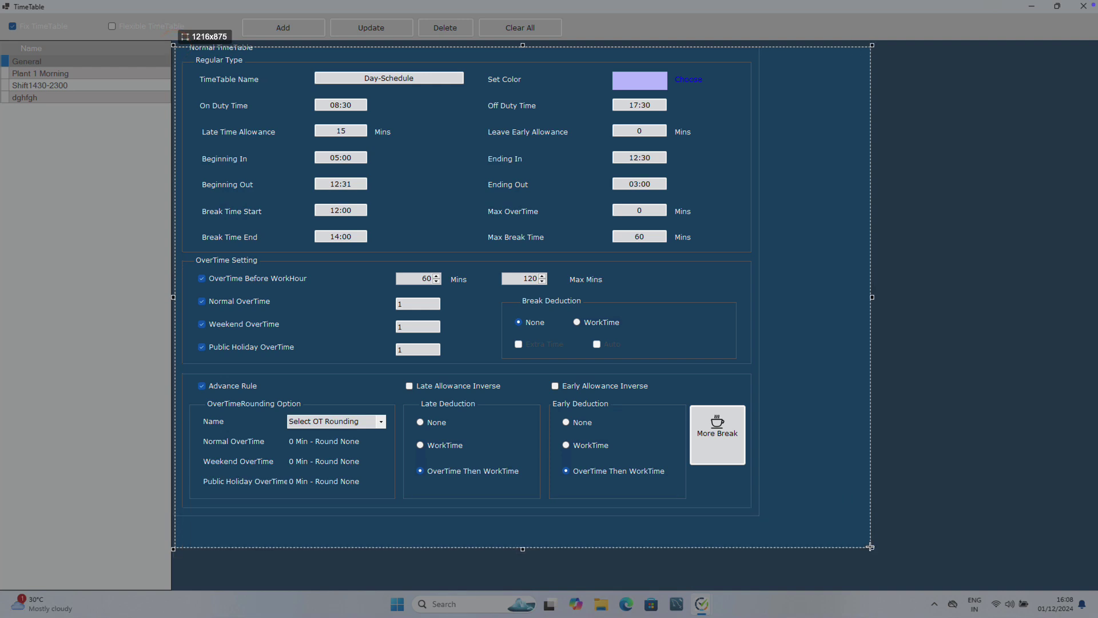
pyautogui.click(883, 480)
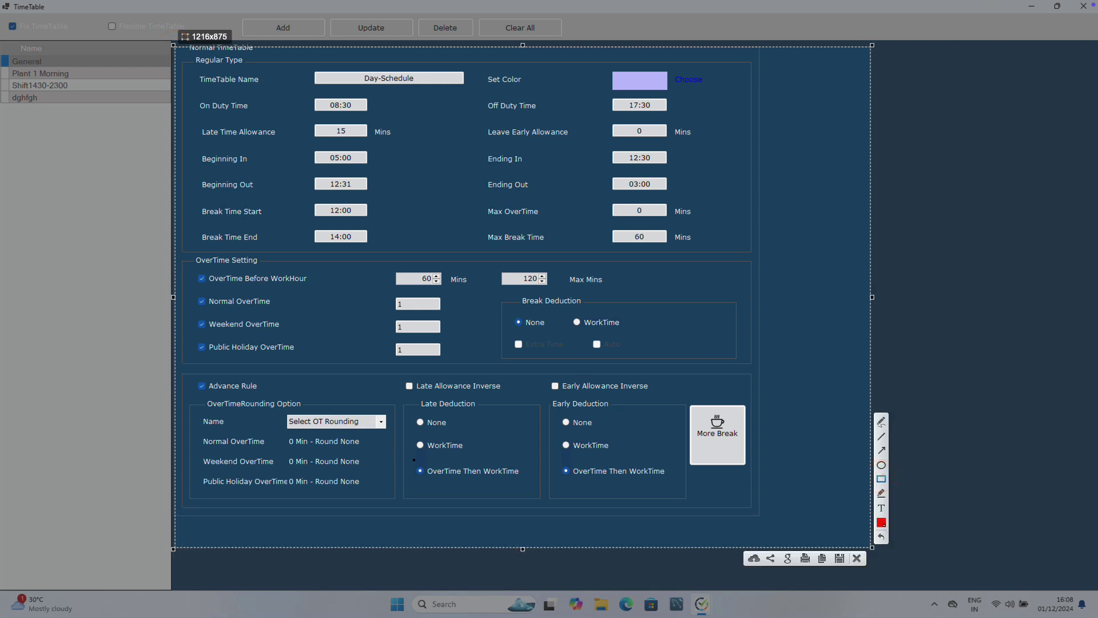
pyautogui.moveTo(414, 460)
pyautogui.mouseDown()
pyautogui.moveTo(491, 489)
pyautogui.moveTo(529, 490)
pyautogui.moveTo(504, 441)
pyautogui.moveTo(672, 113)
pyautogui.mouseUp()
pyautogui.click(884, 448)
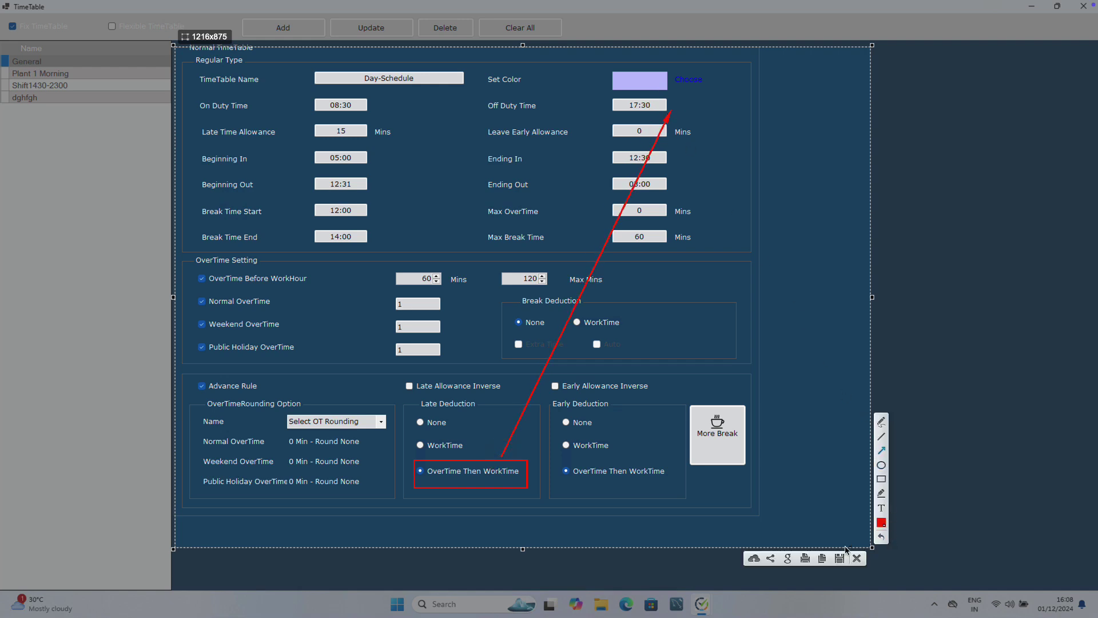
# Step: Add the text 120 beside the Off Duty Time value and 60 Late beside the On Duty Time value
pyautogui.click(881, 507)
pyautogui.click(684, 102)
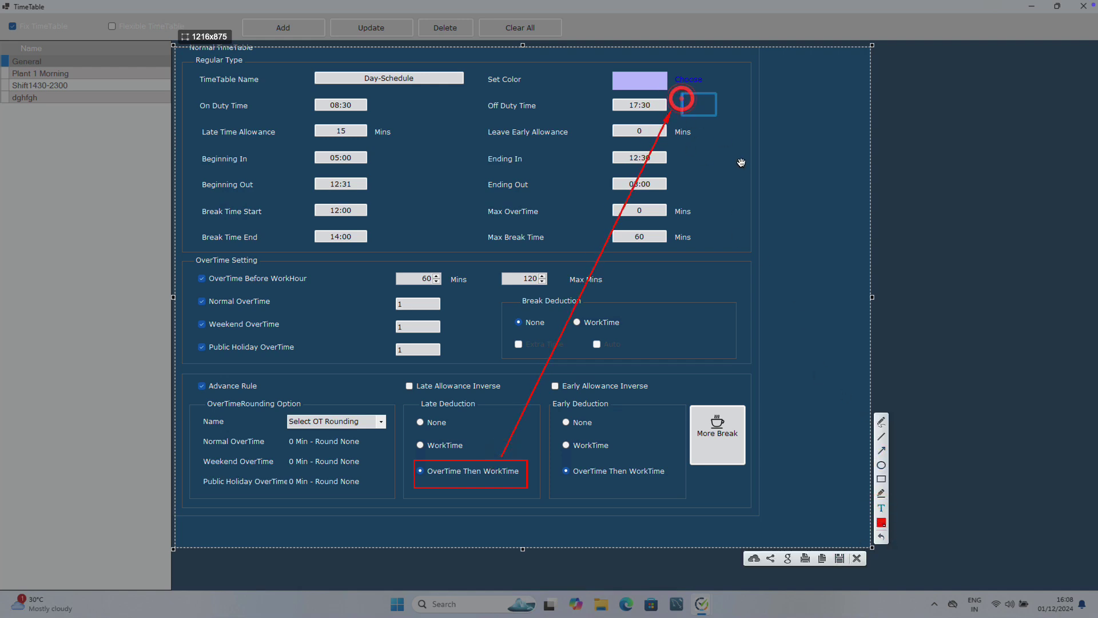
pyautogui.write('120')
pyautogui.click(391, 108)
pyautogui.write('6')
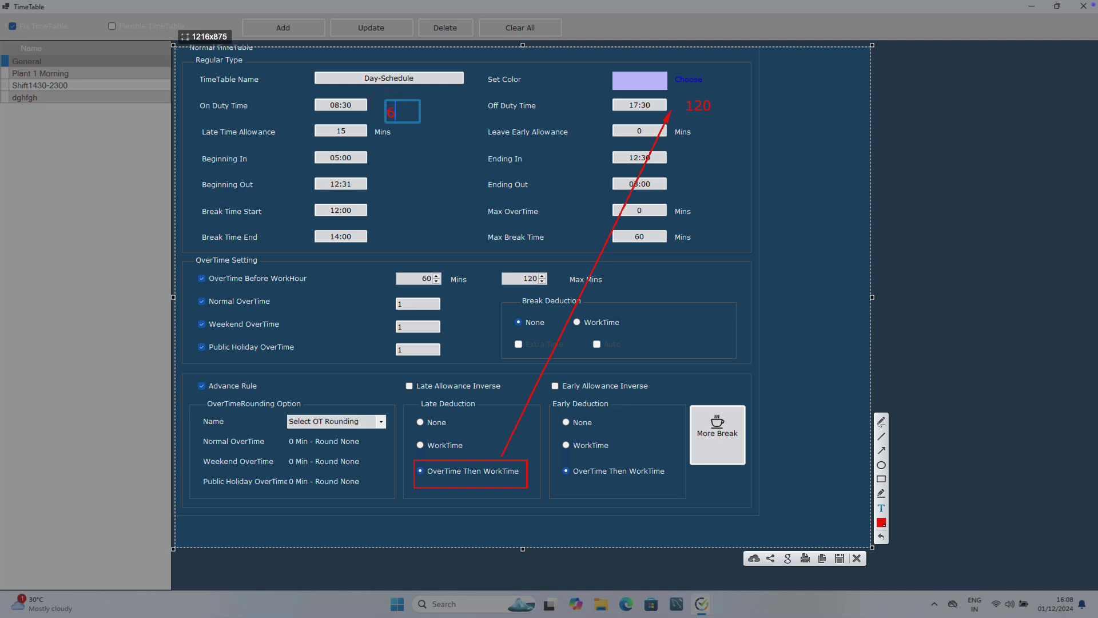
pyautogui.write('0 Late')
pyautogui.click(715, 154)
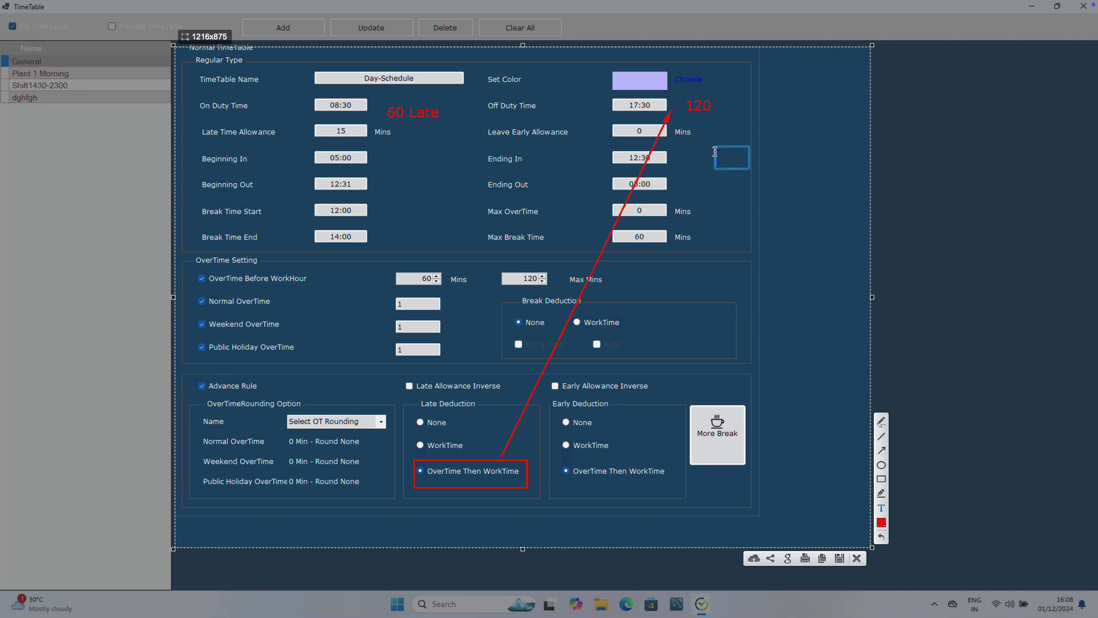
# Step: Write 120-60 = 60 next to the 120 label on the capture
pyautogui.click(719, 103)
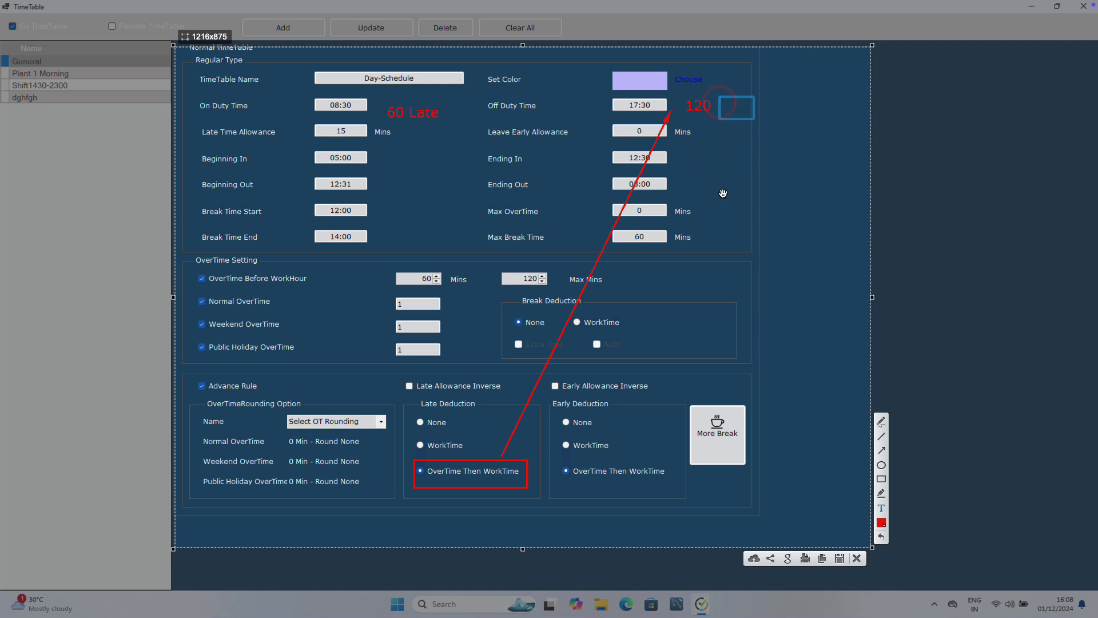
pyautogui.write('120-60')
pyautogui.write('= 60')
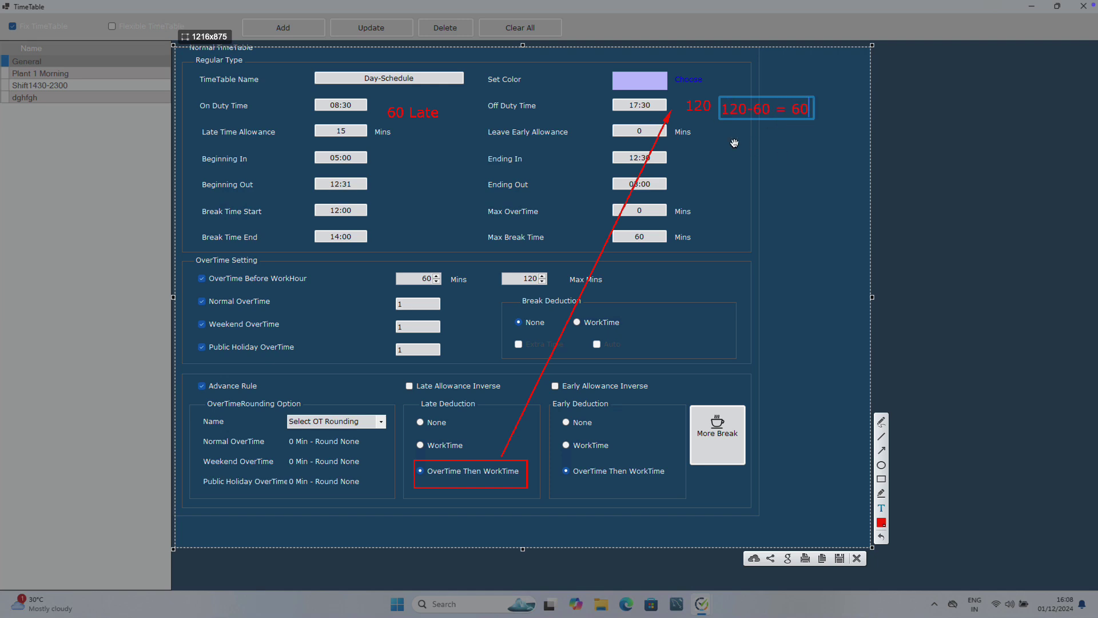
pyautogui.click(750, 159)
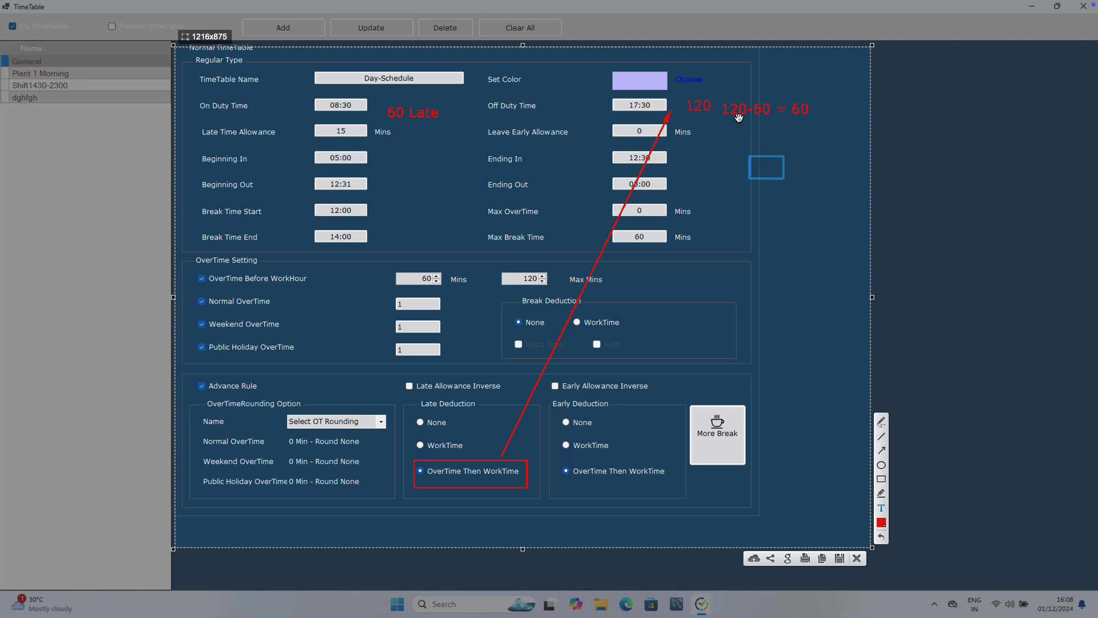
# Step: Undo the 120, 60 Late and 120-60 = 60 labels on the capture
pyautogui.press('Escape')
pyautogui.hotkey('ctrl', 'z')
pyautogui.hotkey('ctrl', 'z')
pyautogui.hotkey('ctrl', 'z')
pyautogui.click(386, 104)
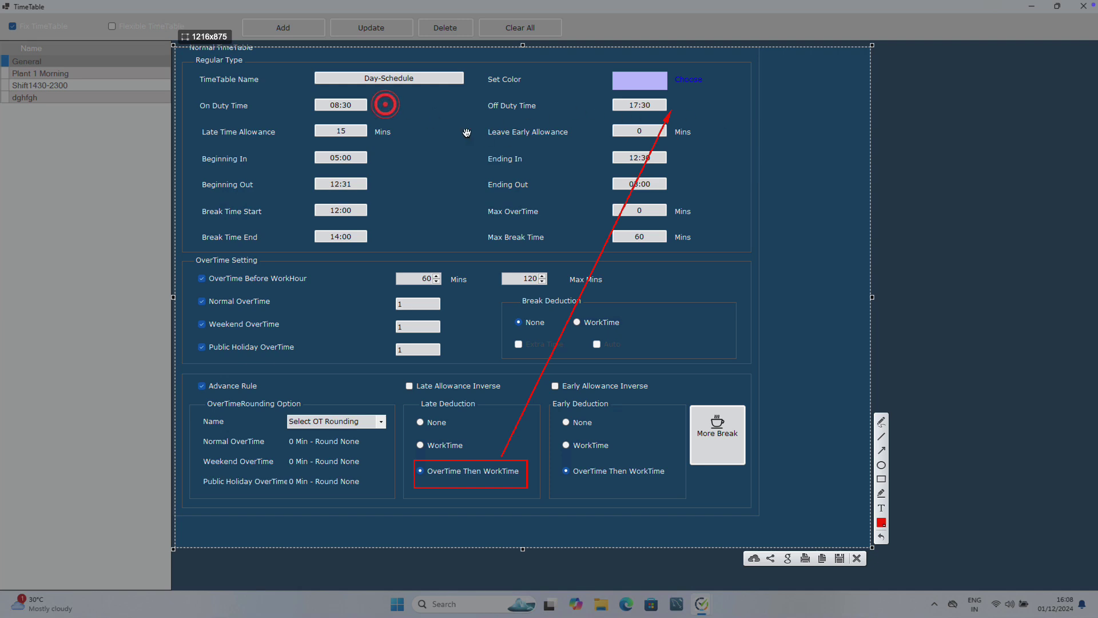
# Step: Add the text 120 beside the On Duty Time value and 60 beside the Off Duty Time value
pyautogui.click(882, 508)
pyautogui.click(381, 105)
pyautogui.write('120')
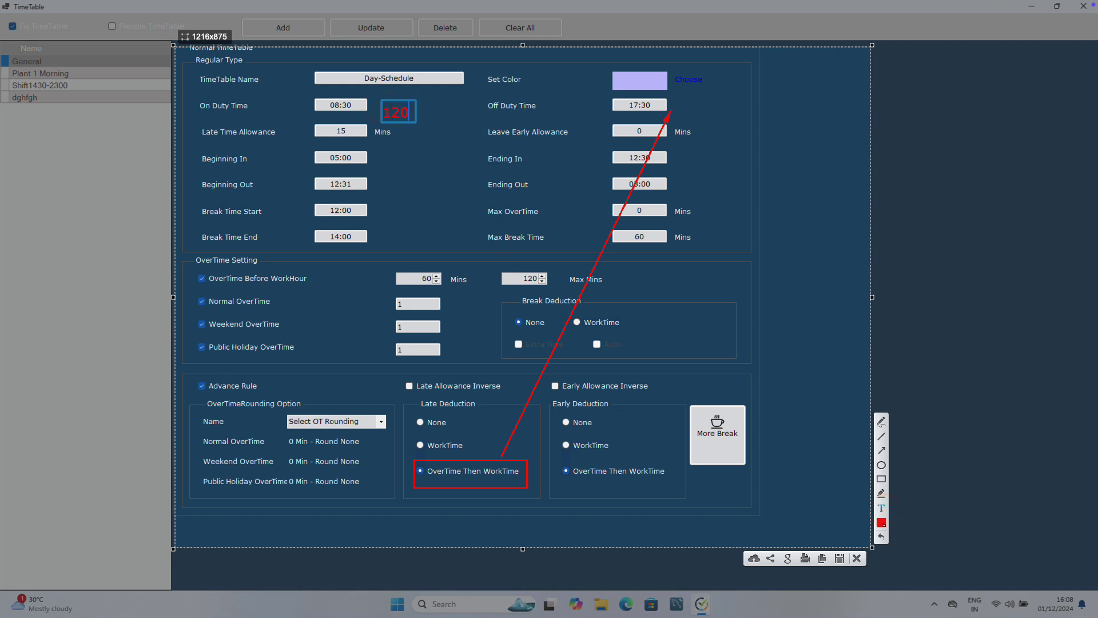
pyautogui.click(736, 162)
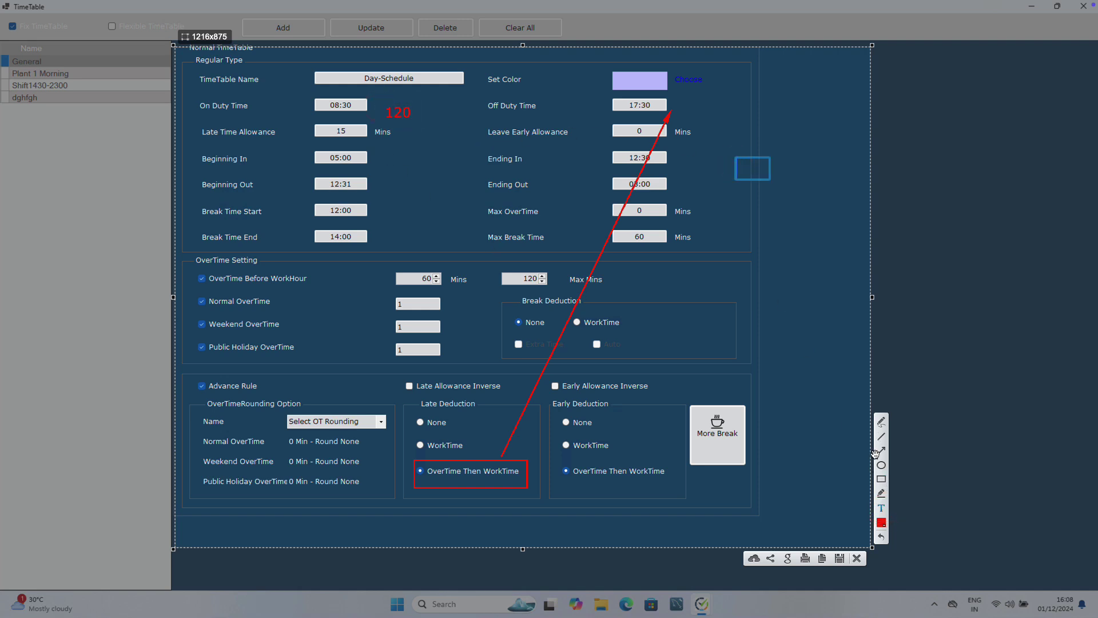
pyautogui.click(680, 104)
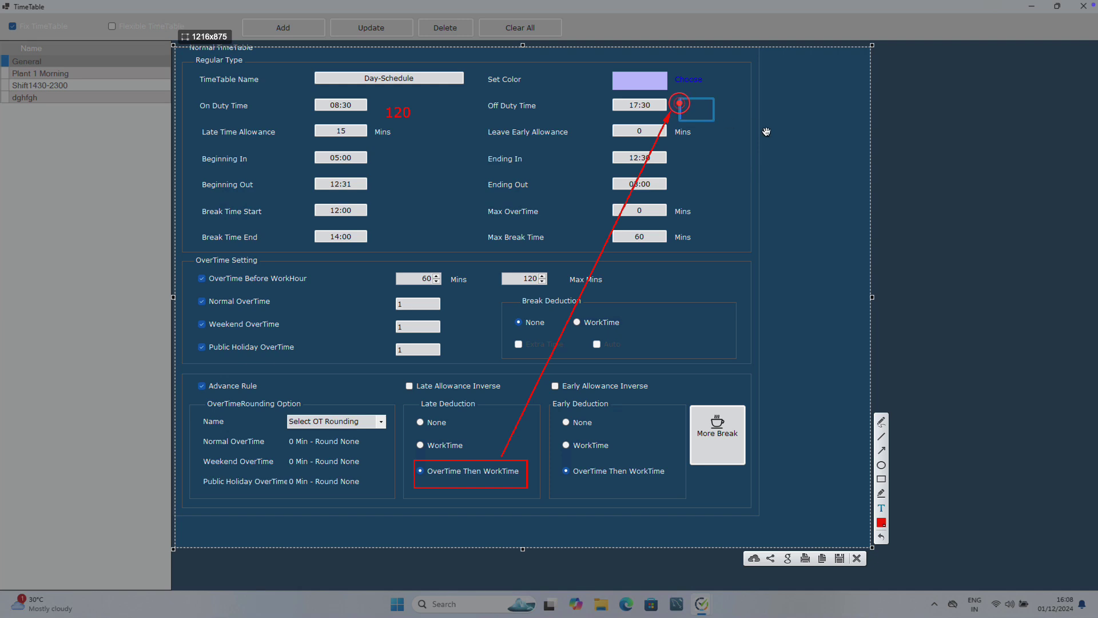
pyautogui.write('60')
# Step: Write 60-120 -60 next to the 60 label on the capture
pyautogui.click(727, 105)
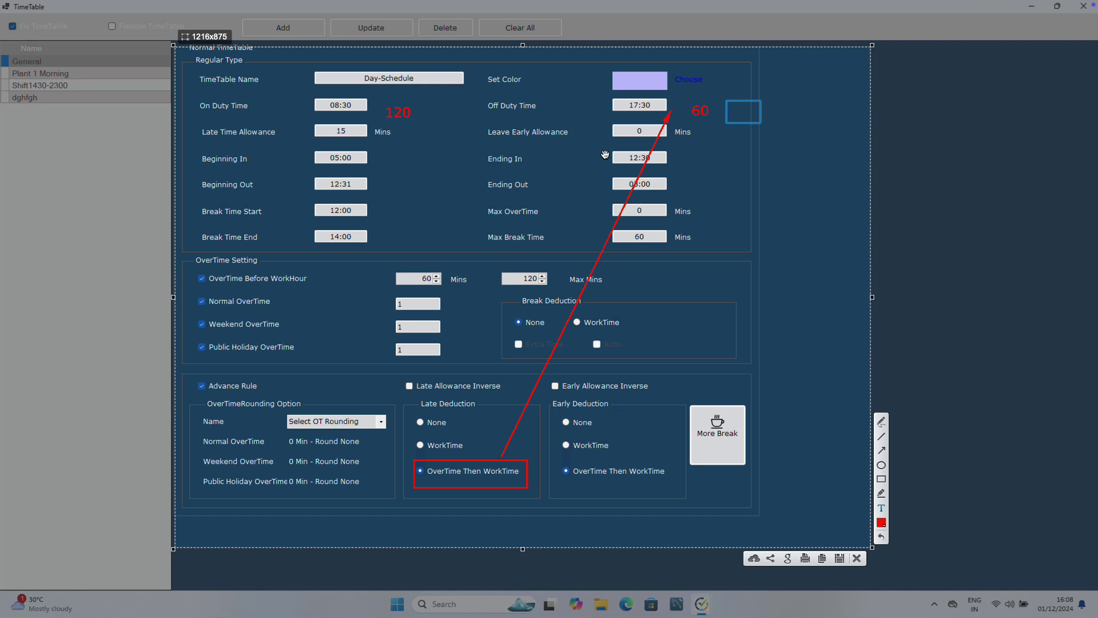
pyautogui.write('60-120 -60')
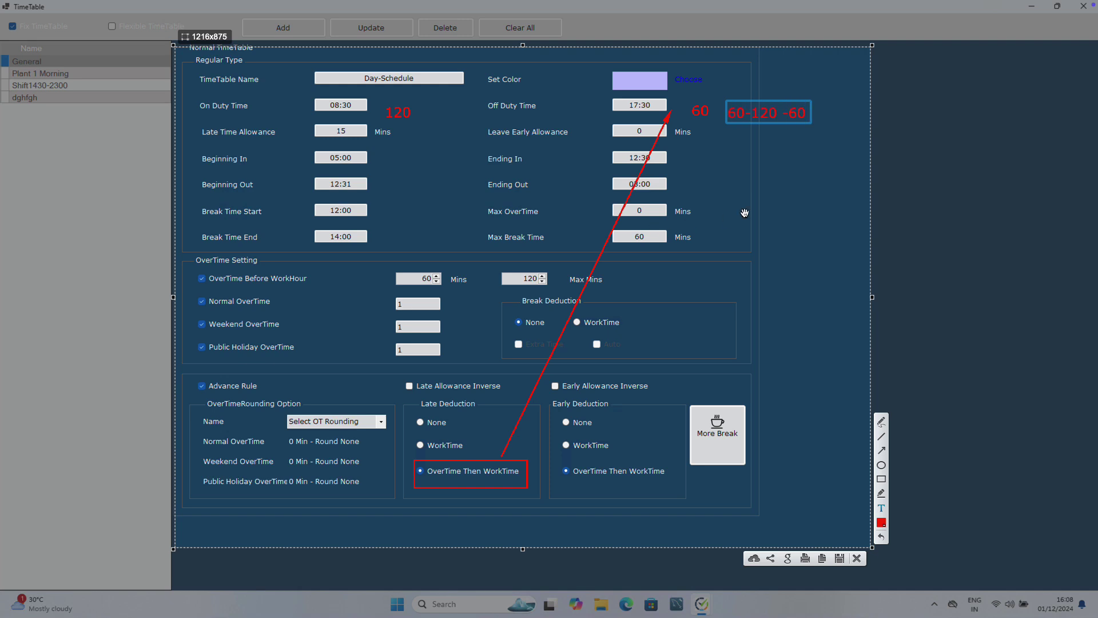
pyautogui.click(770, 198)
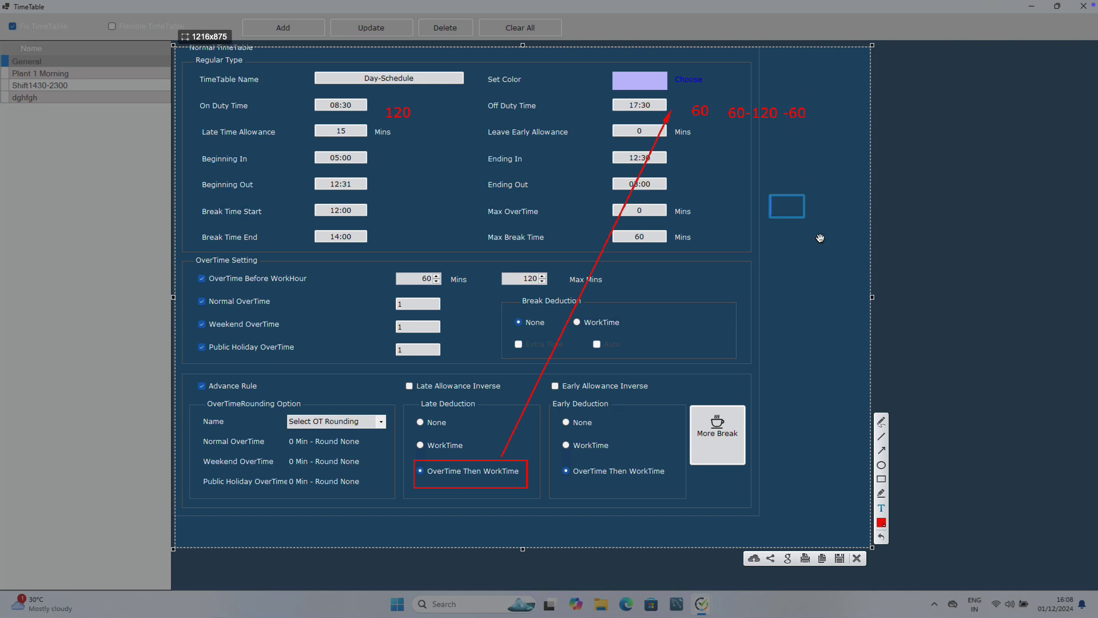
# Step: Draw an arrow from the 60-120 -60 label back across the Off Duty Time value, and write 380-60 = ?? beside the 120 label
pyautogui.click(881, 451)
pyautogui.moveTo(796, 107)
pyautogui.mouseDown()
pyautogui.moveTo(460, 108)
pyautogui.moveTo(613, 98)
pyautogui.moveTo(555, 106)
pyautogui.mouseUp()
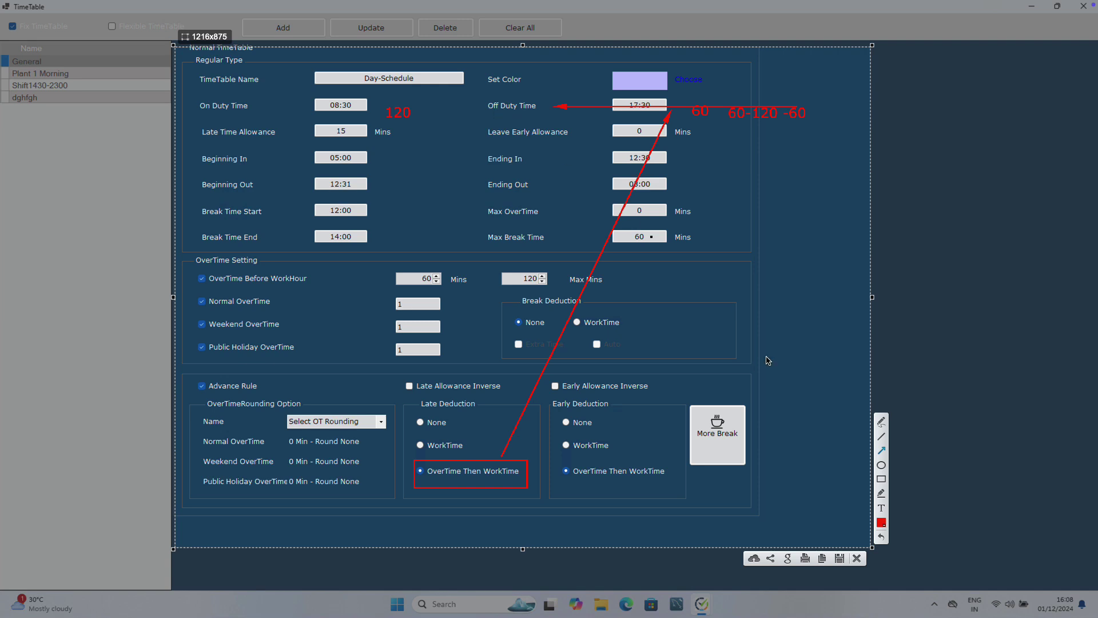
pyautogui.click(880, 508)
pyautogui.click(447, 107)
pyautogui.write('380-60 = ??')
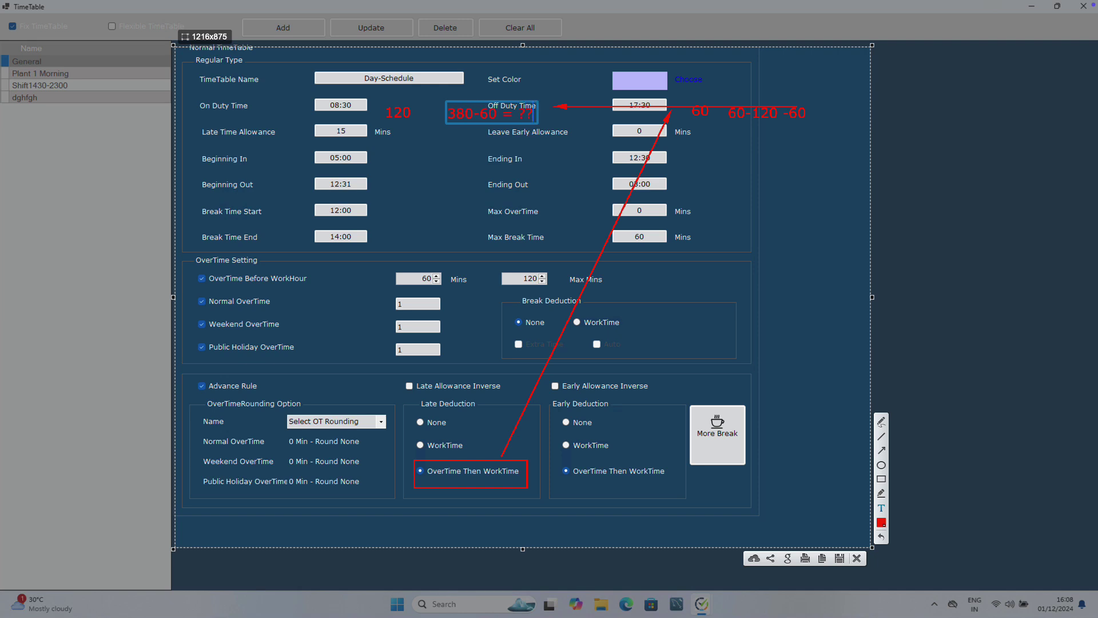
# Step: Leave the annotated capture and set the Day-Schedule break deduction to WorkTime
pyautogui.click(799, 212)
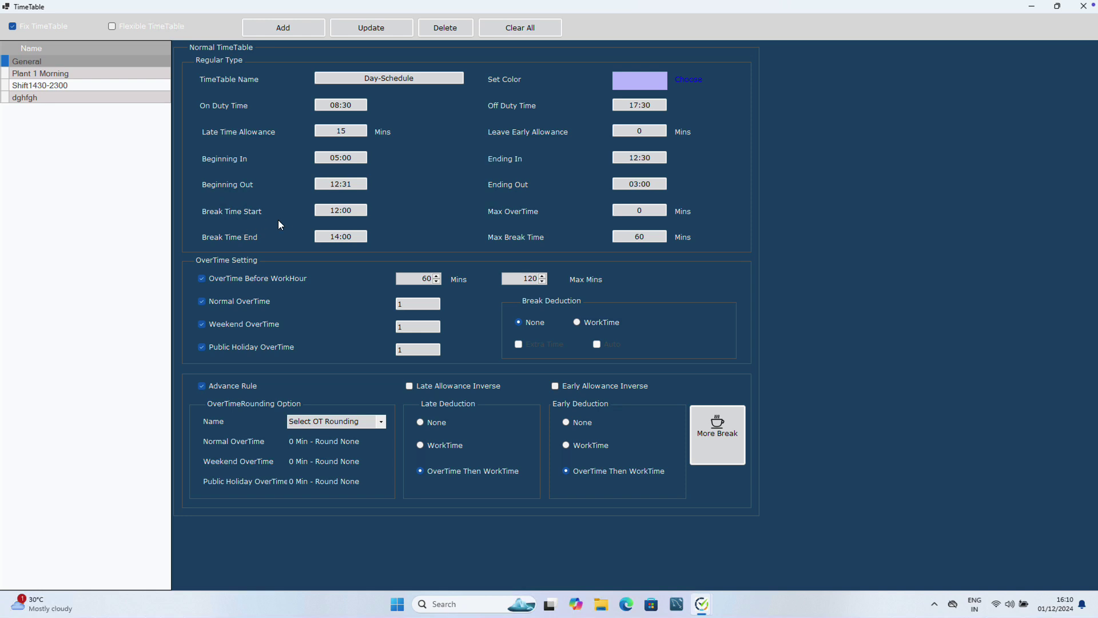
pyautogui.doubleClick(355, 206)
pyautogui.click(358, 237)
pyautogui.click(536, 321)
pyautogui.click(581, 324)
pyautogui.doubleClick(651, 236)
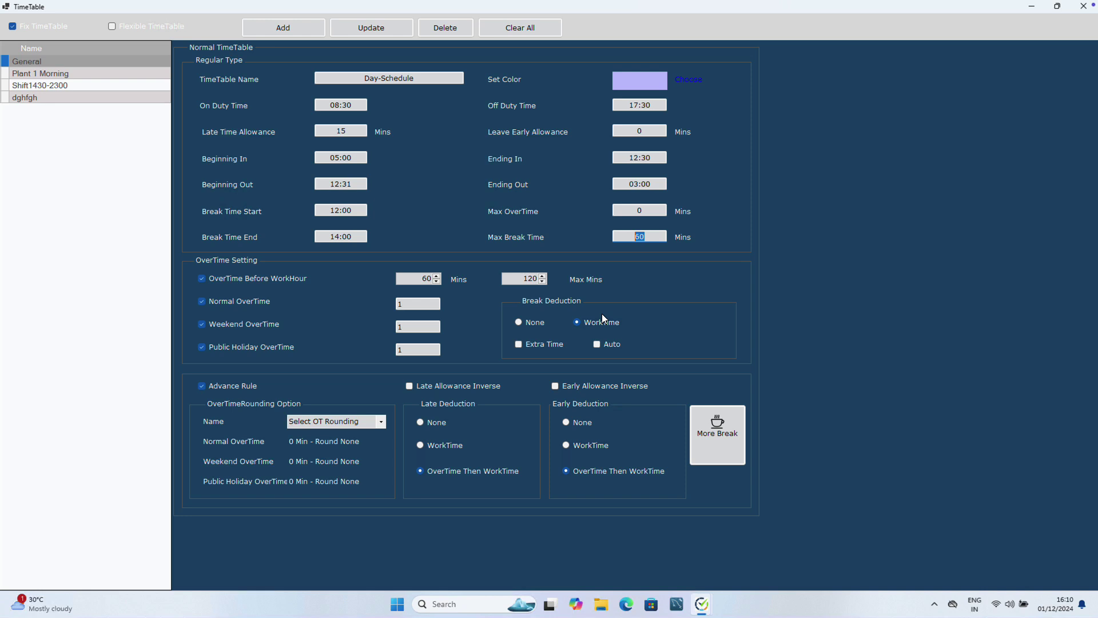
# Step: Try the Auto option for the break deduction against the duty times and maximum break time
pyautogui.click(597, 344)
pyautogui.click(659, 234)
pyautogui.click(352, 104)
pyautogui.click(663, 104)
pyautogui.click(657, 239)
pyautogui.moveTo(651, 236); pyautogui.dragTo(621, 232)
# Step: Use the Extra Time option for the break deduction and highlight the maximum break time it relates to
pyautogui.click(537, 345)
pyautogui.doubleClick(654, 237)
pyautogui.moveTo(651, 236); pyautogui.dragTo(620, 235)
pyautogui.moveTo(656, 231); pyautogui.dragTo(611, 232)
# Step: Open the additional break settings, enable Extra Break and Break2, and highlight the Break2 start time
pyautogui.click(714, 439)
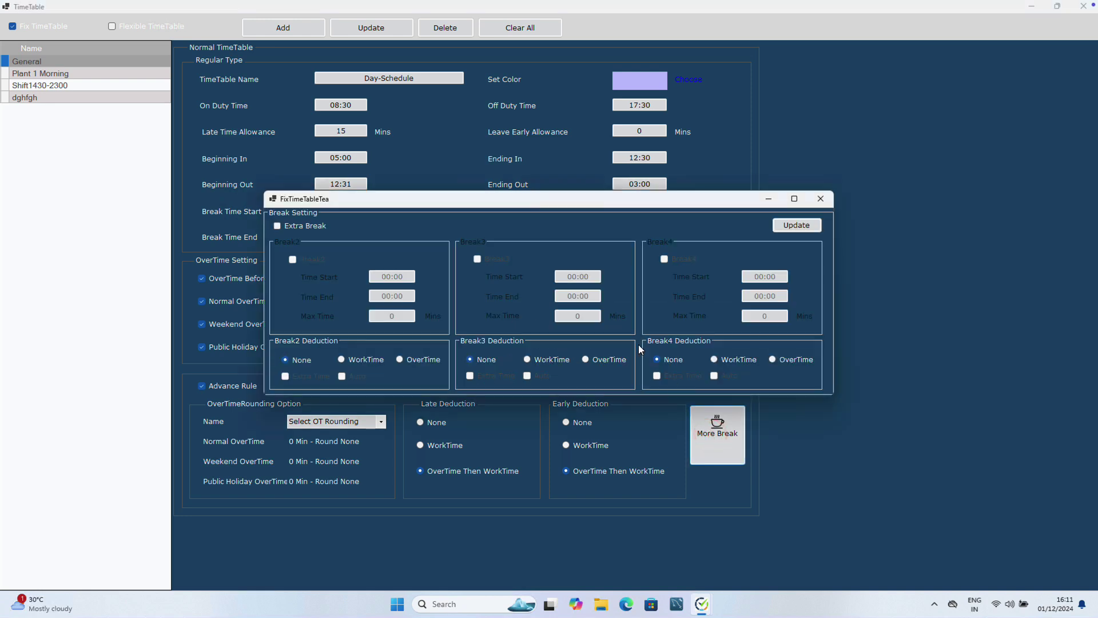
pyautogui.moveTo(506, 198); pyautogui.dragTo(618, 230)
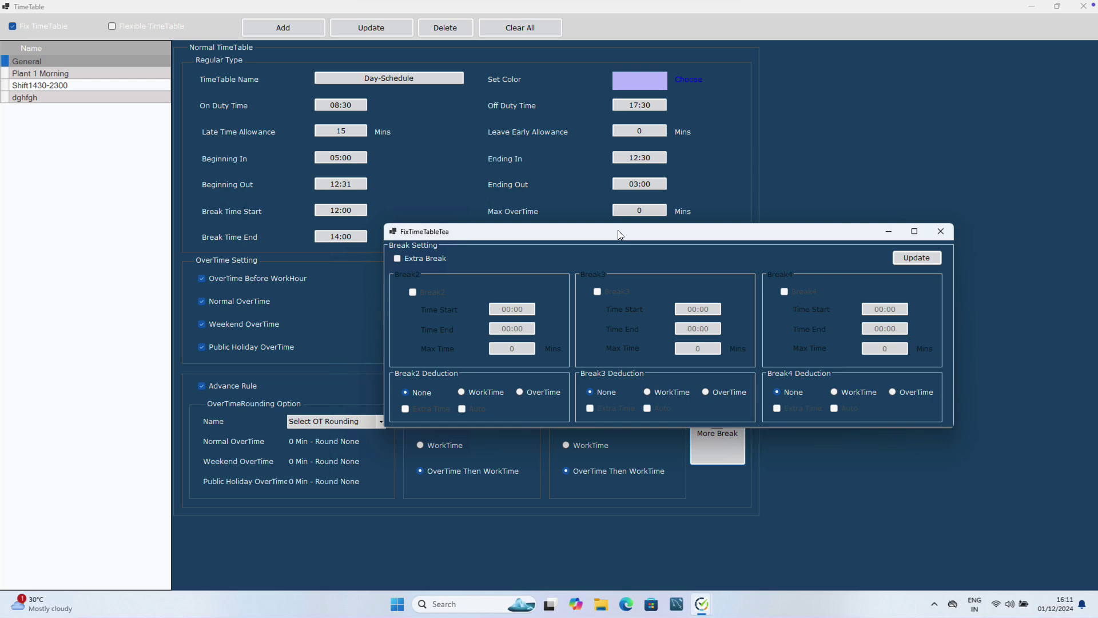
pyautogui.click(398, 258)
pyautogui.click(412, 292)
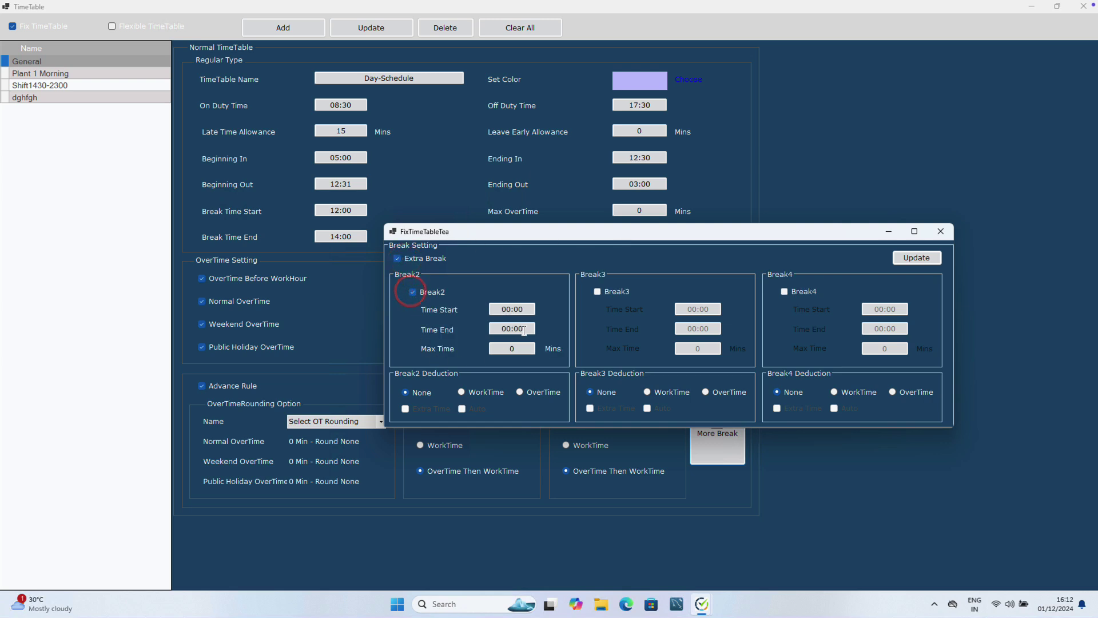
pyautogui.click(517, 309)
pyautogui.doubleClick(516, 309)
# Step: Set the Break2 deduction to WorkTime, trying OverTime as the alternative
pyautogui.click(417, 395)
pyautogui.click(463, 392)
pyautogui.moveTo(564, 231); pyautogui.dragTo(528, 64)
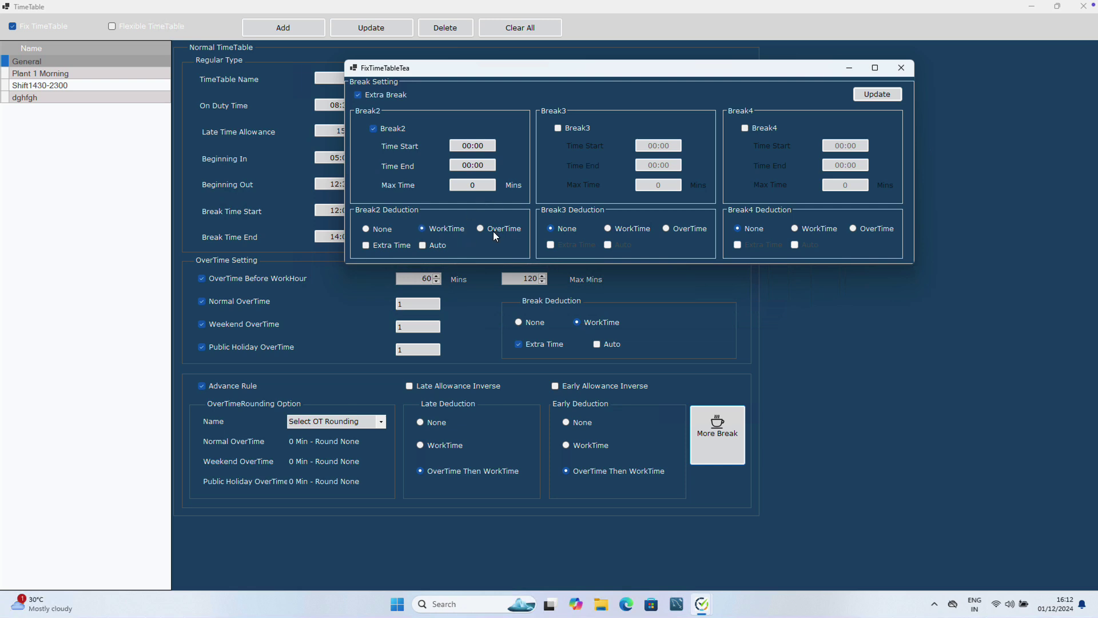
pyautogui.moveTo(490, 142); pyautogui.dragTo(456, 163)
pyautogui.click(448, 229)
pyautogui.click(491, 228)
pyautogui.click(446, 229)
# Step: Enable Break3 and Break4, and set the Break4 deduction to OverTime with the Auto option
pyautogui.click(557, 127)
pyautogui.click(746, 127)
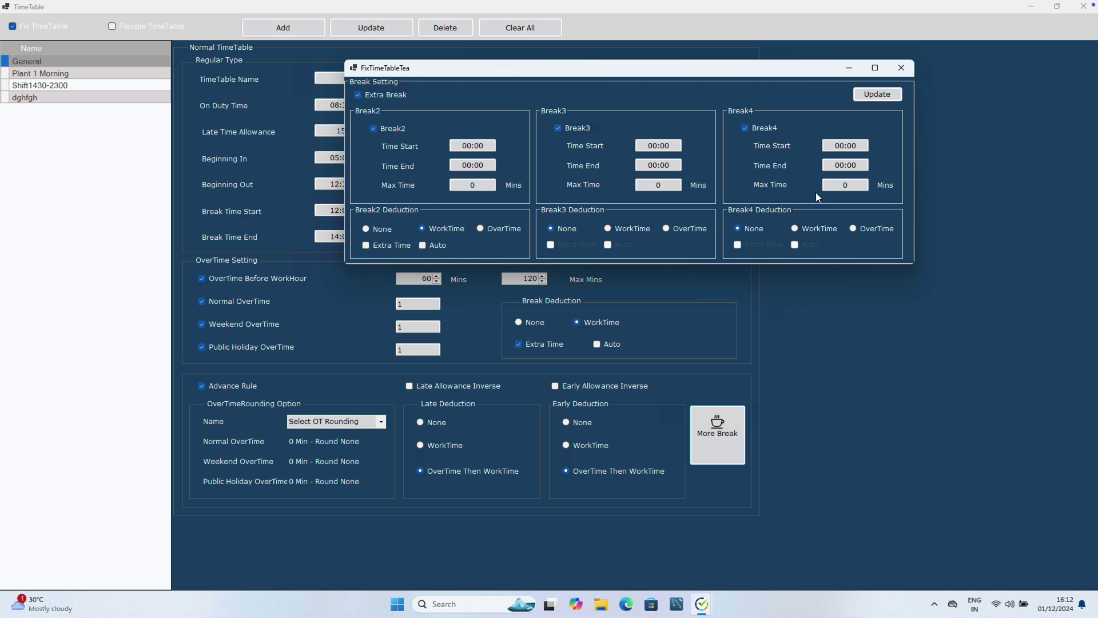
pyautogui.click(853, 228)
pyautogui.click(794, 245)
# Step: Set the Break3 deduction to WorkTime with Auto, choose Auto for Break2, and close the break settings without updating
pyautogui.click(608, 229)
pyautogui.click(422, 245)
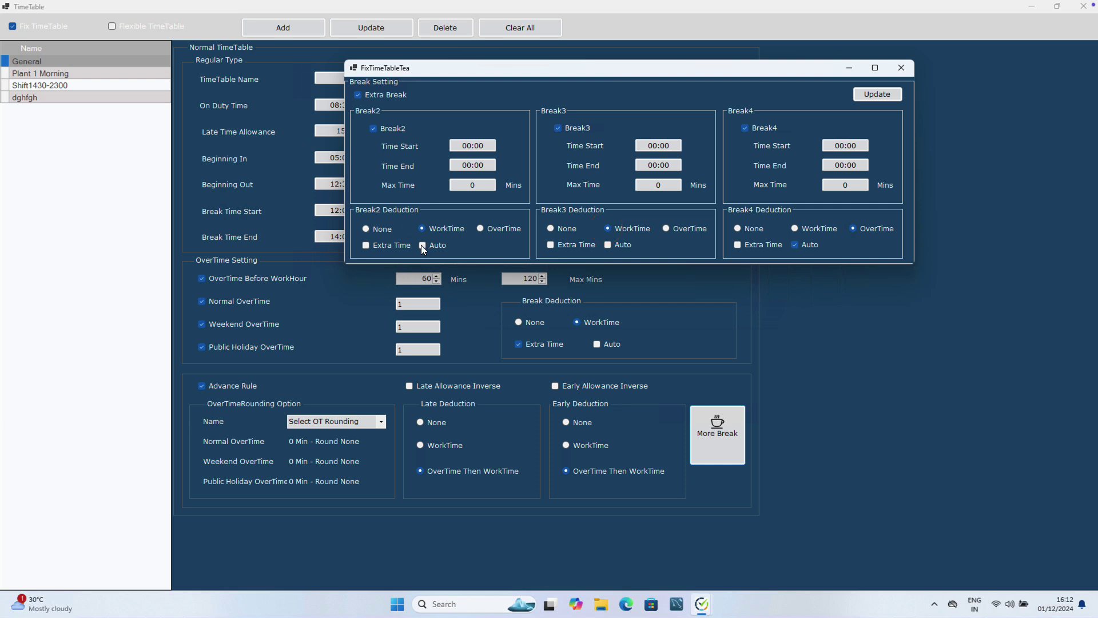
pyautogui.click(608, 245)
pyautogui.click(896, 66)
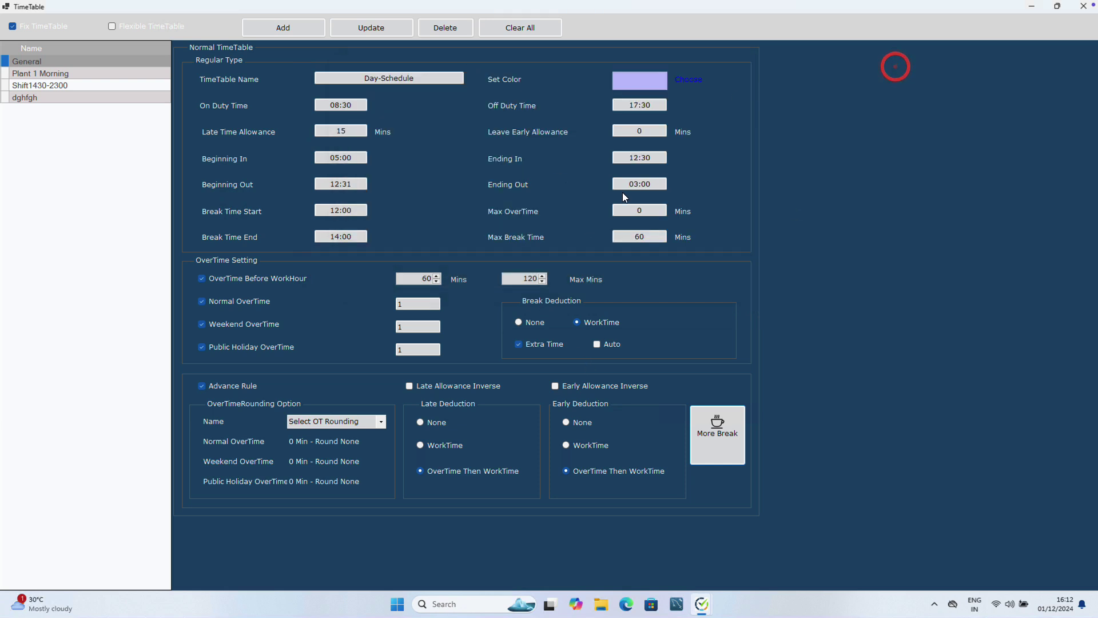
# Step: Add the Day-Schedule timetable to the list of fixed timetables
pyautogui.click(283, 32)
pyautogui.click(639, 336)
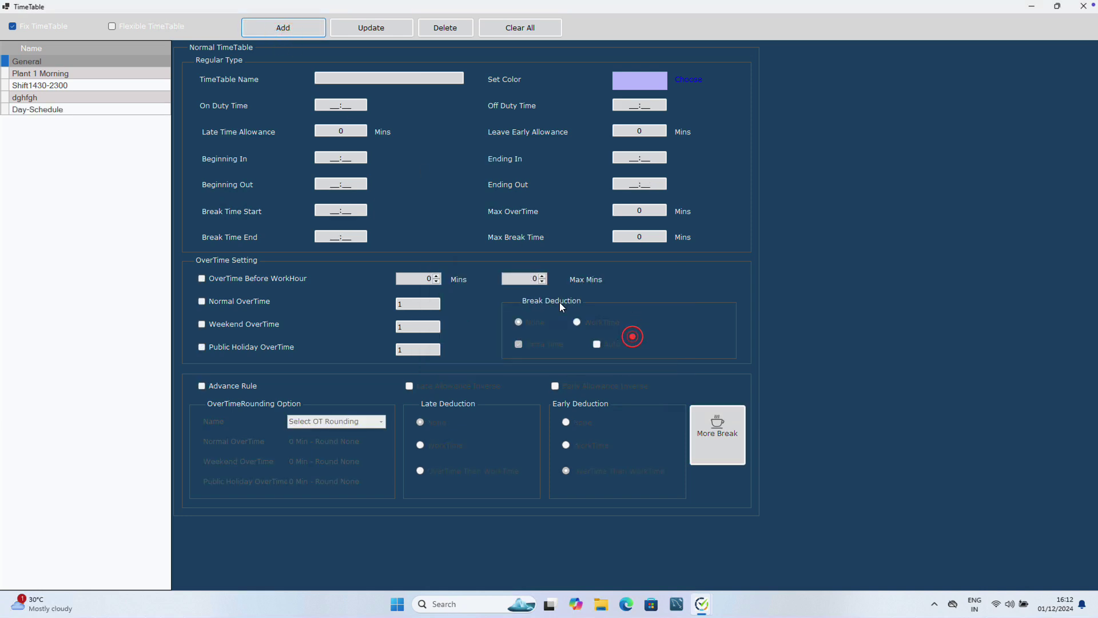
# Step: Load the Day-Schedule timetable, change its color to orange, and update it
pyautogui.click(10, 112)
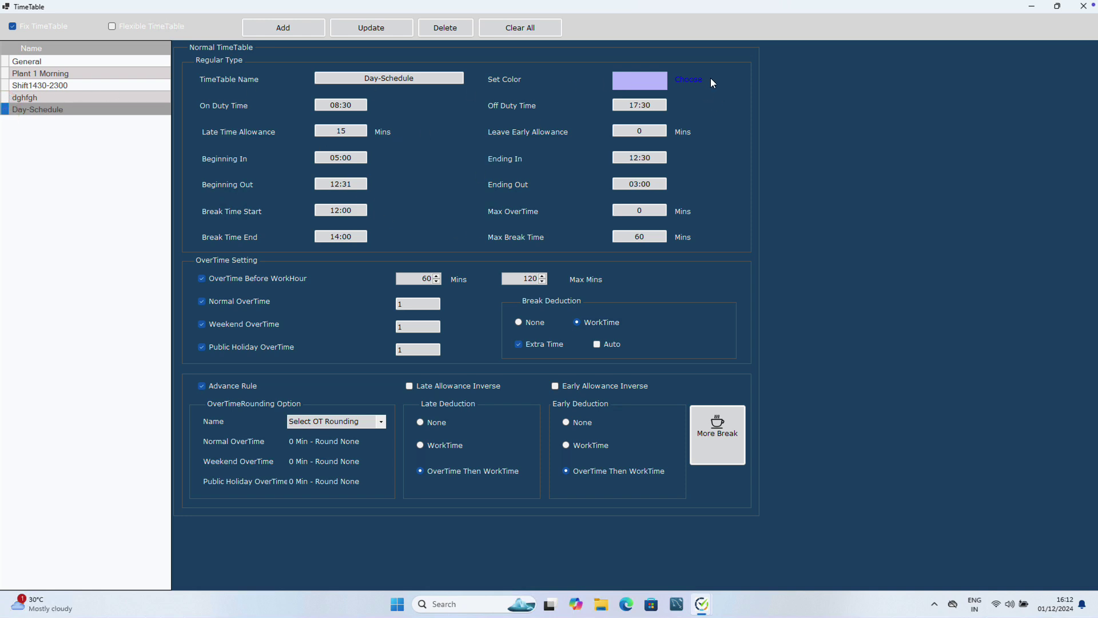
pyautogui.click(689, 82)
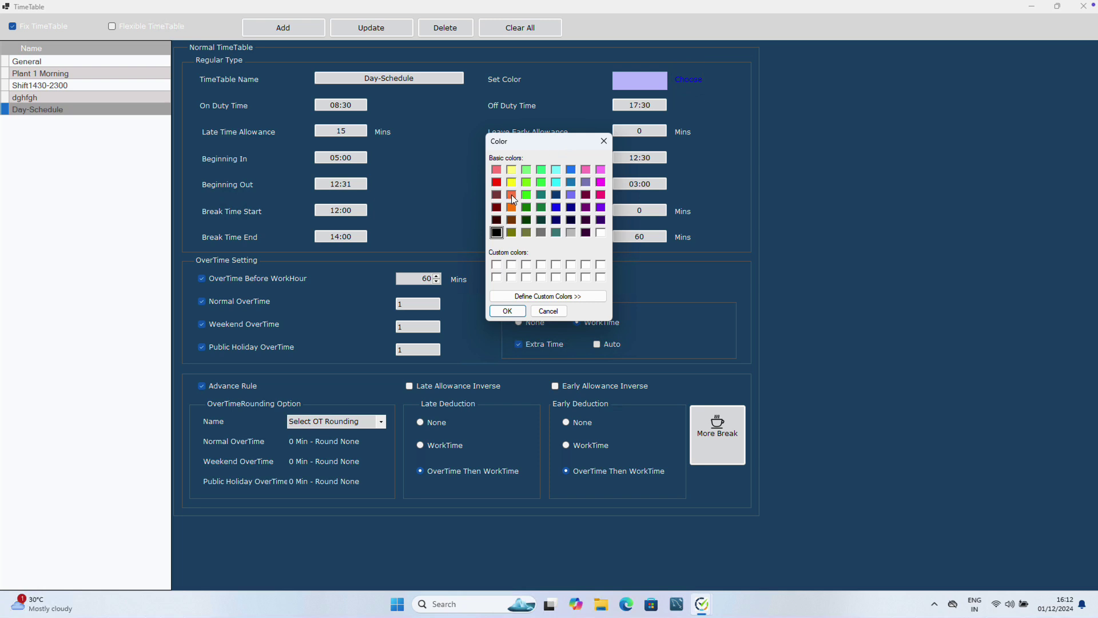
pyautogui.click(511, 195)
pyautogui.click(508, 311)
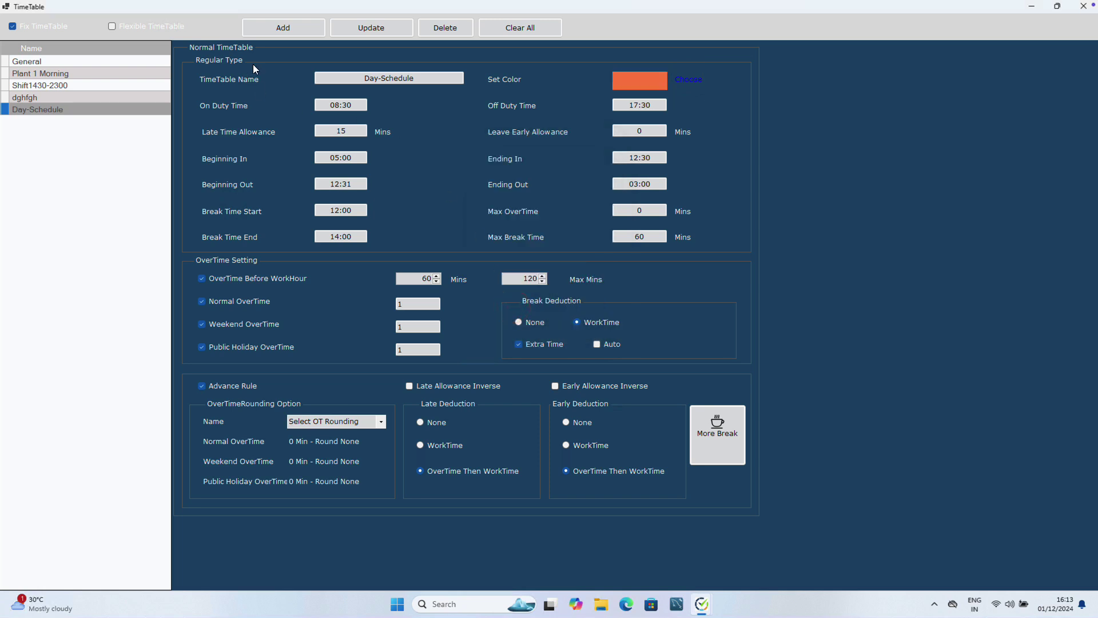
pyautogui.click(362, 32)
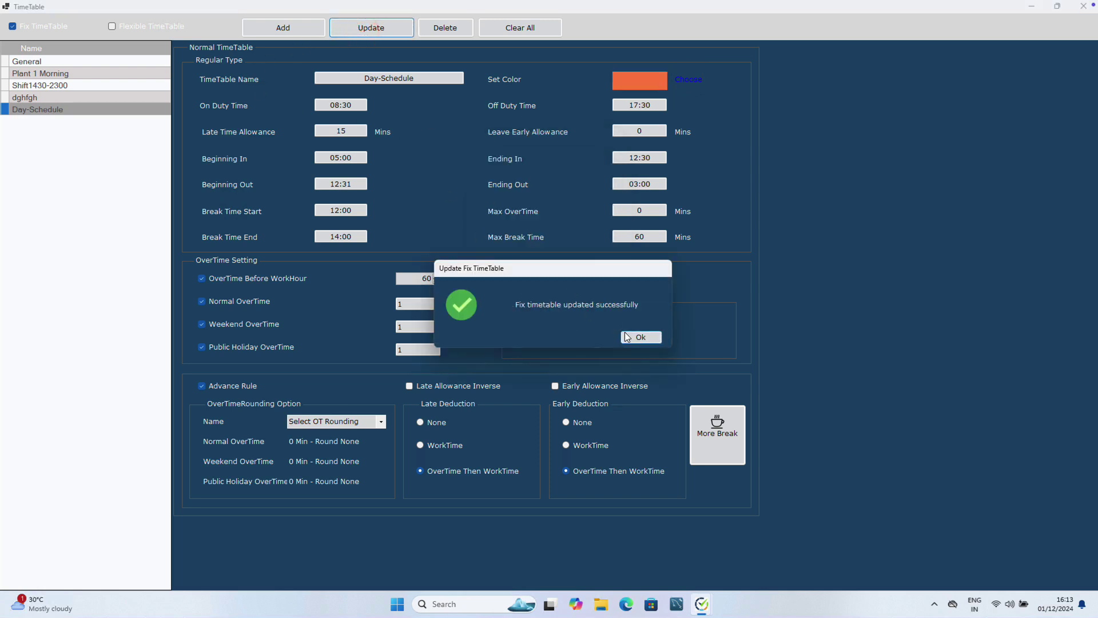
pyautogui.click(624, 332)
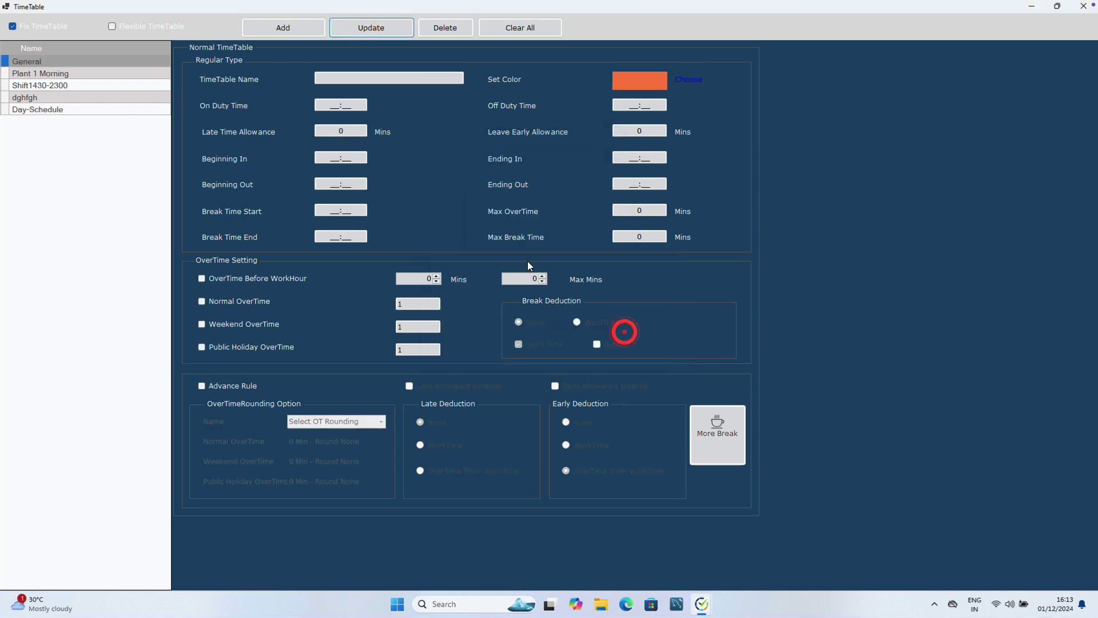
# Step: Load the Day-Schedule timetable for review and switch to the Flexible TimeTable form
pyautogui.click(75, 110)
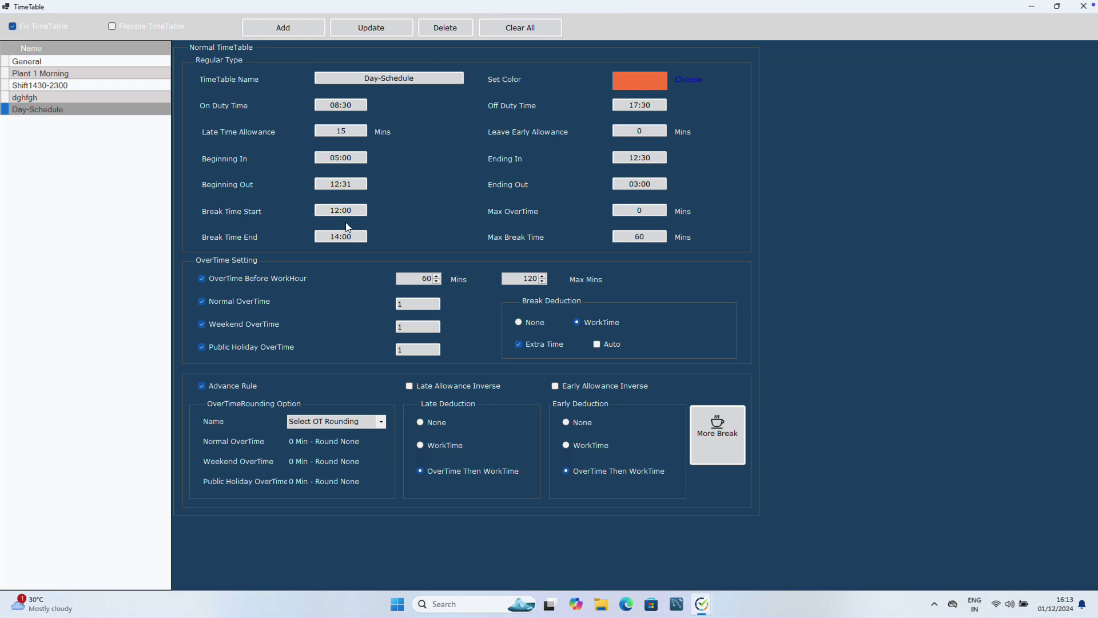
pyautogui.click(123, 29)
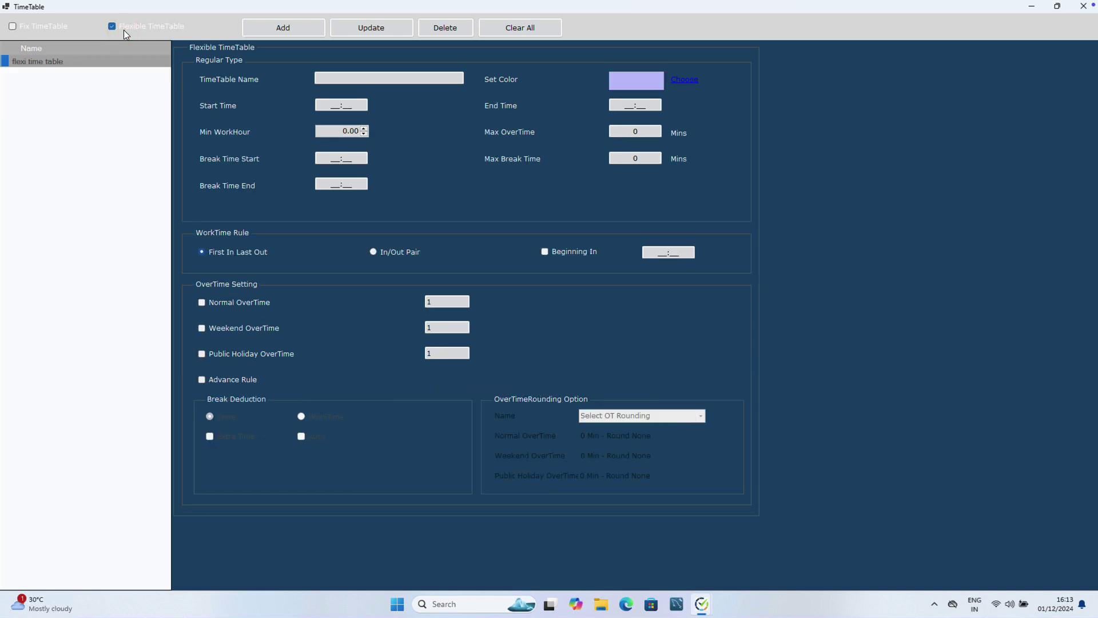